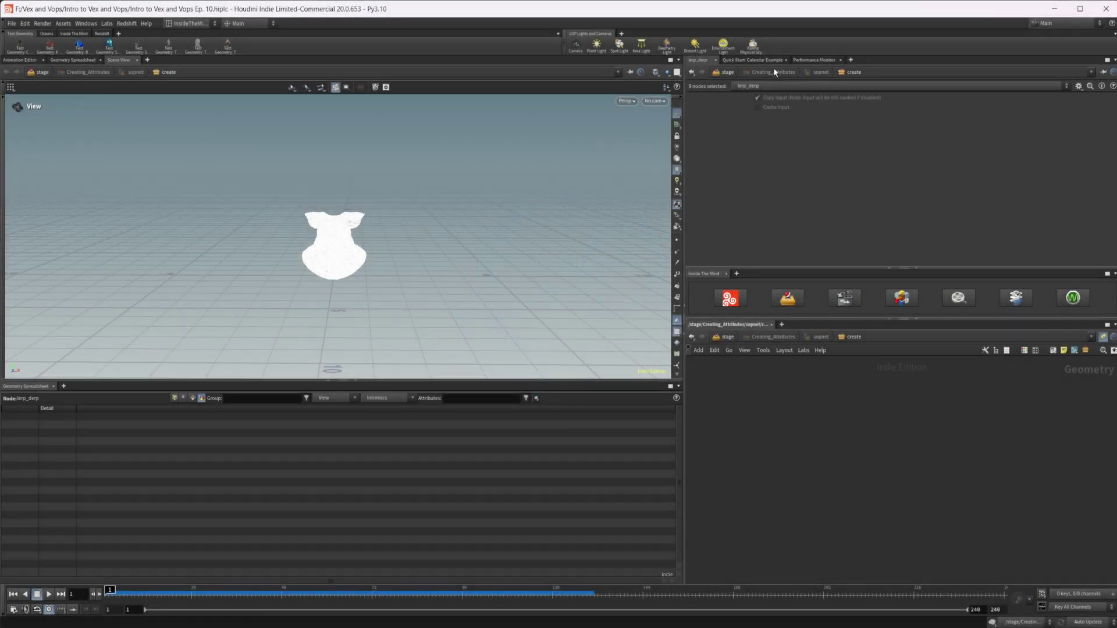
Step: Play the existing particle simulation and stop it at frame 142
left_click(49, 594)
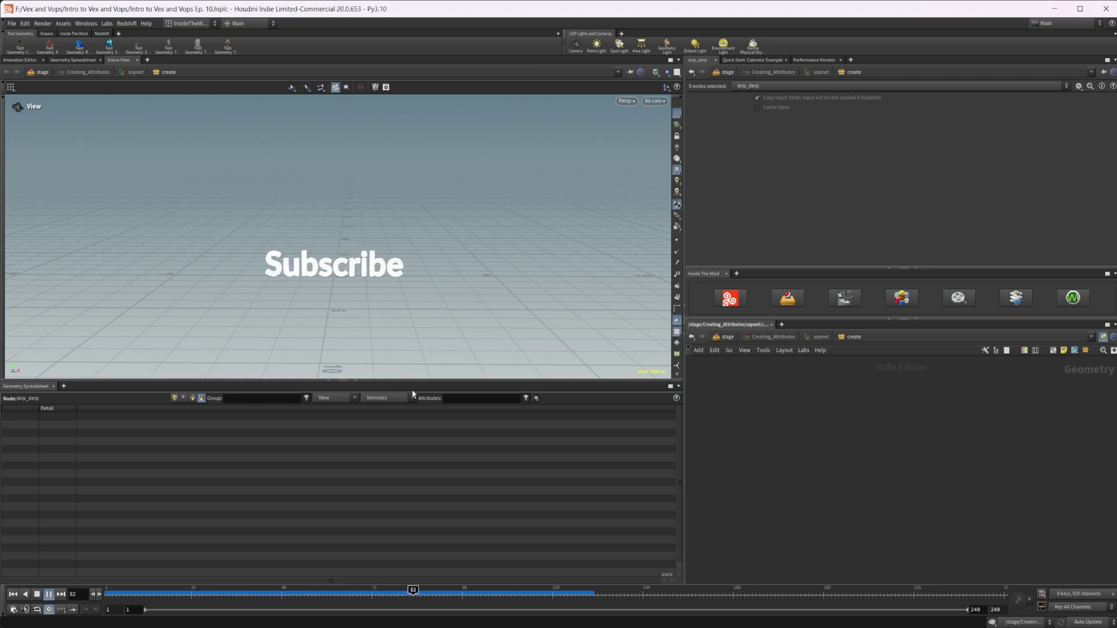
left_click(37, 595)
key("Tab")
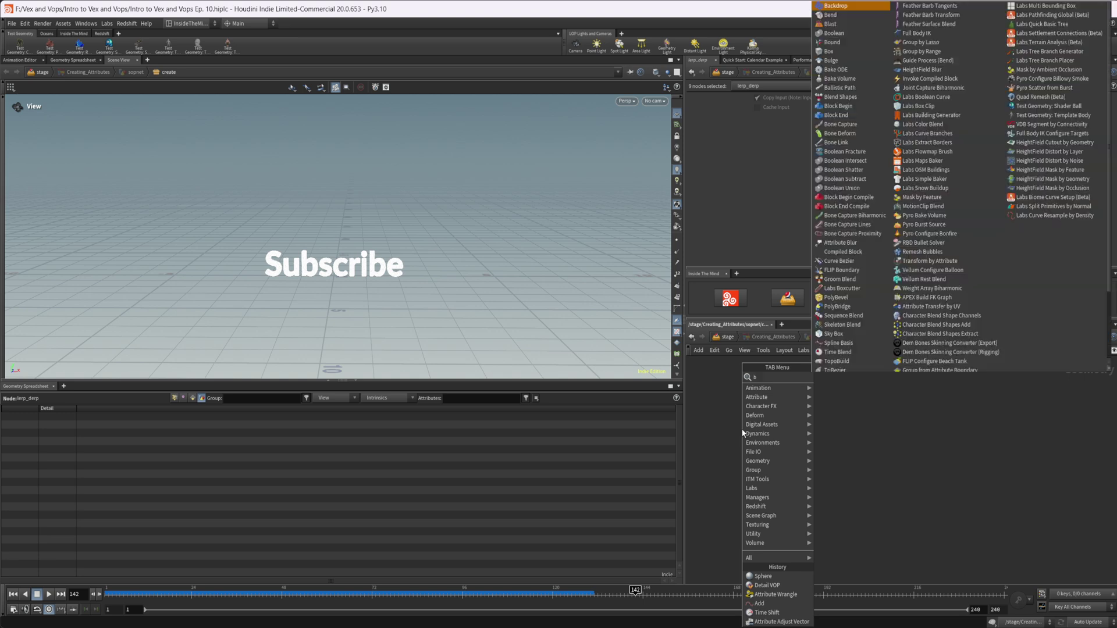
Step: Add a box2 node and set its Uniform Scale to 4.29
left_click(741, 428)
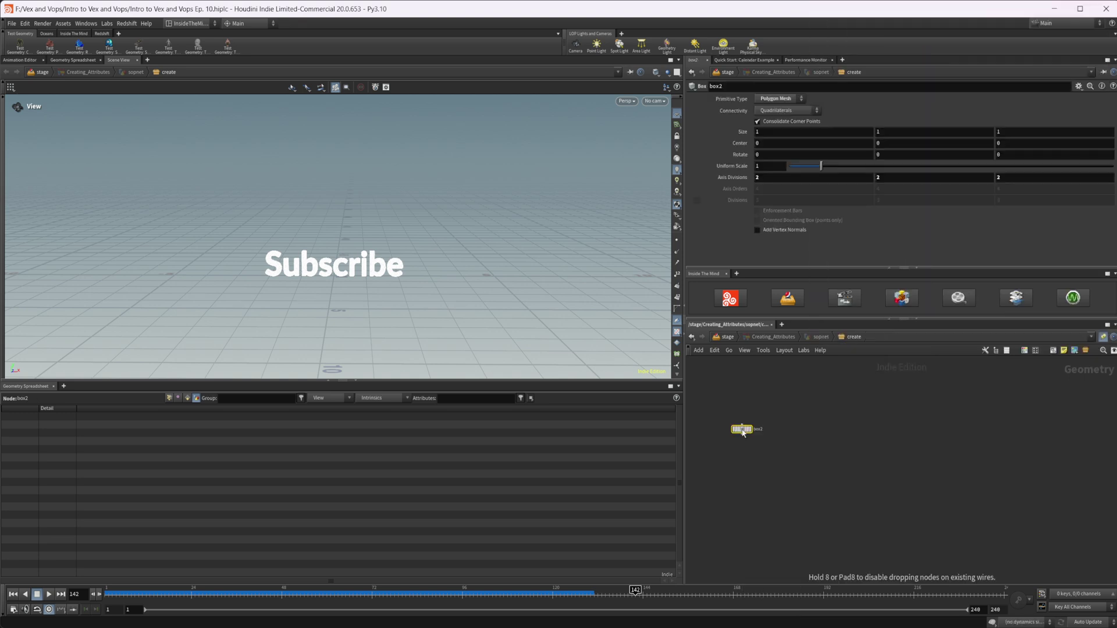
left_click(771, 420)
scroll(792, 450, "up", 3)
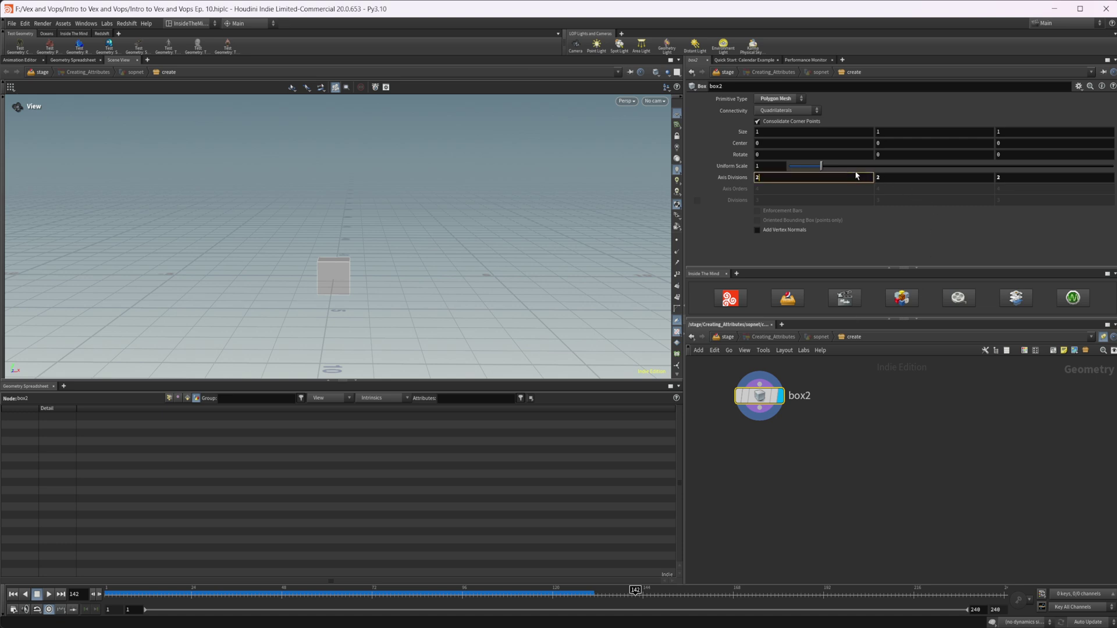
left_click_drag(821, 166, 927, 167)
scroll(366, 288, "down", 2)
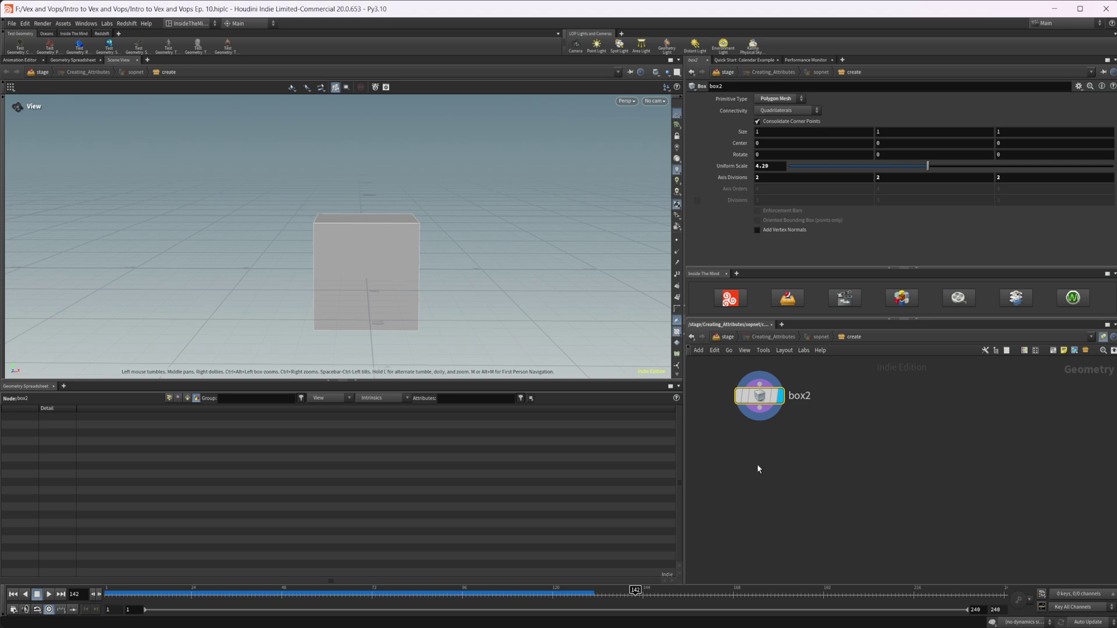
key("Tab")
Step: Add matchsize4 below box2 with Justify Y set to Min so the cube sits on the grid
type("match")
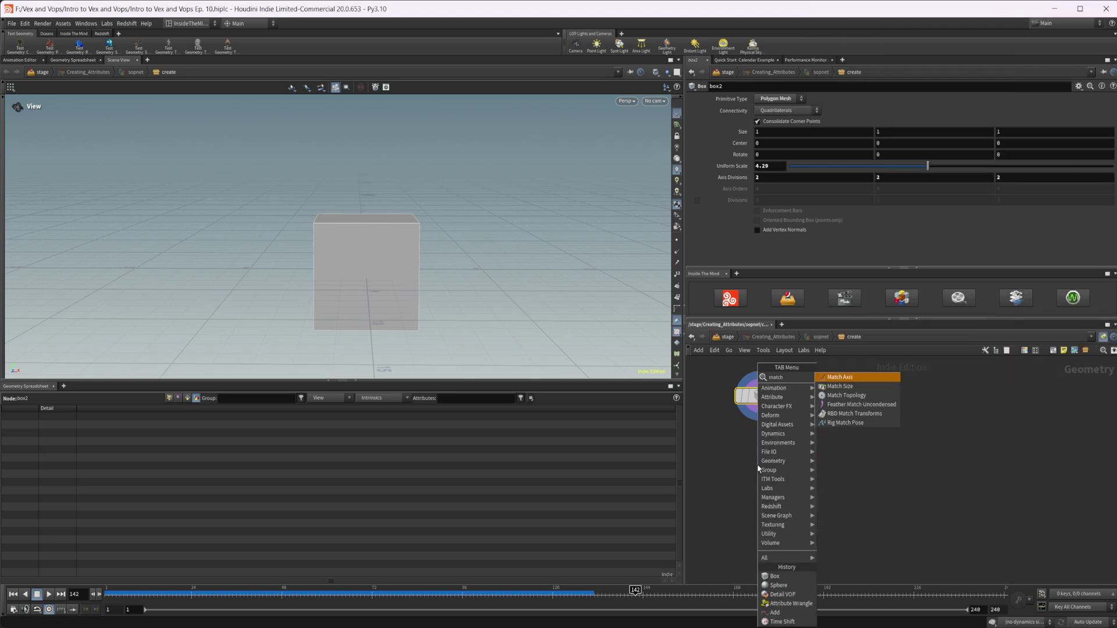
key("Down")
key("Return")
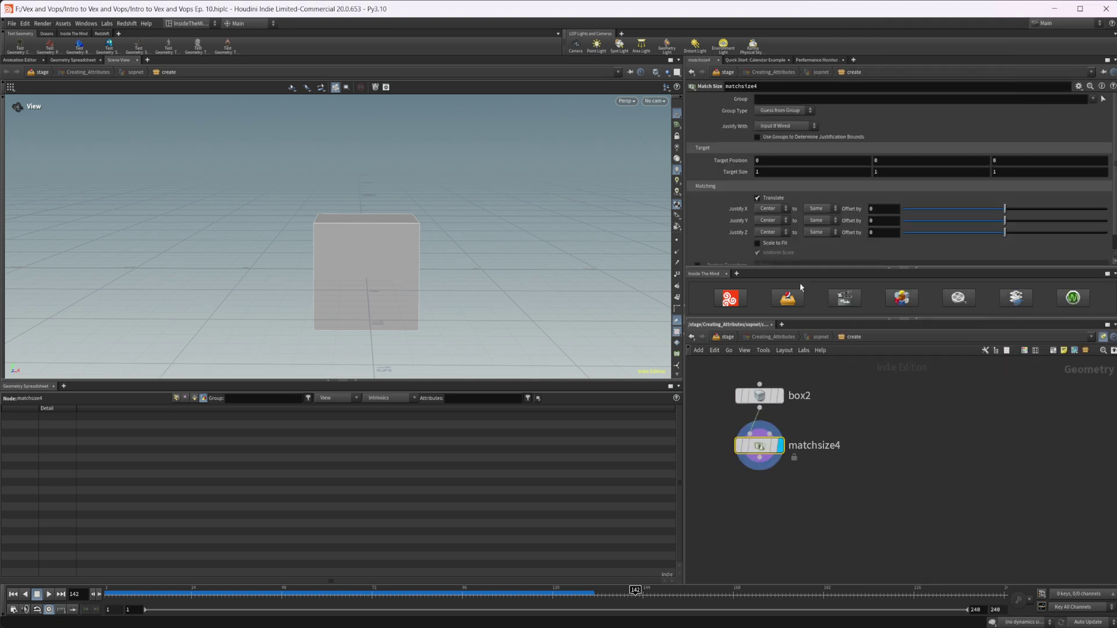
left_click(769, 221)
left_click(767, 230)
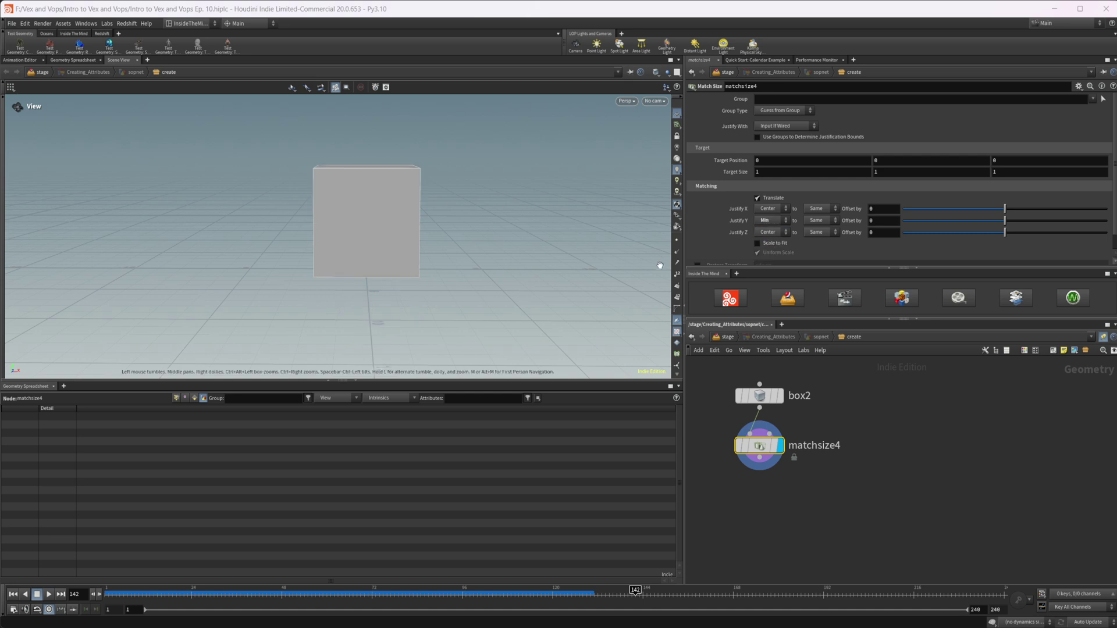
left_click_drag(312, 273, 441, 280)
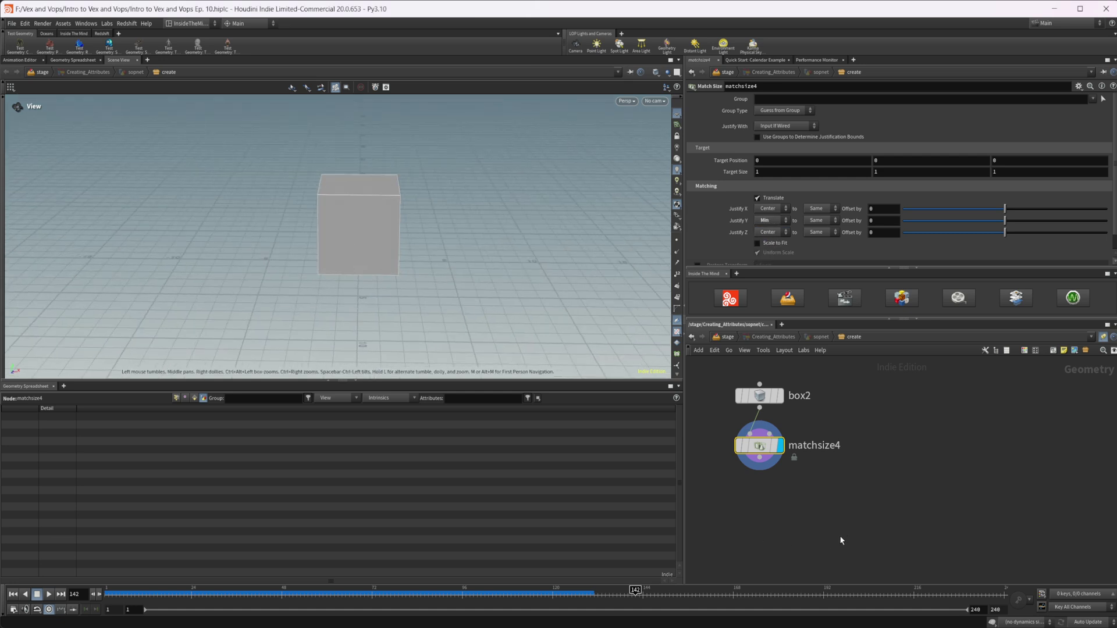
middle_click_drag(840, 541, 848, 499)
key("Tab")
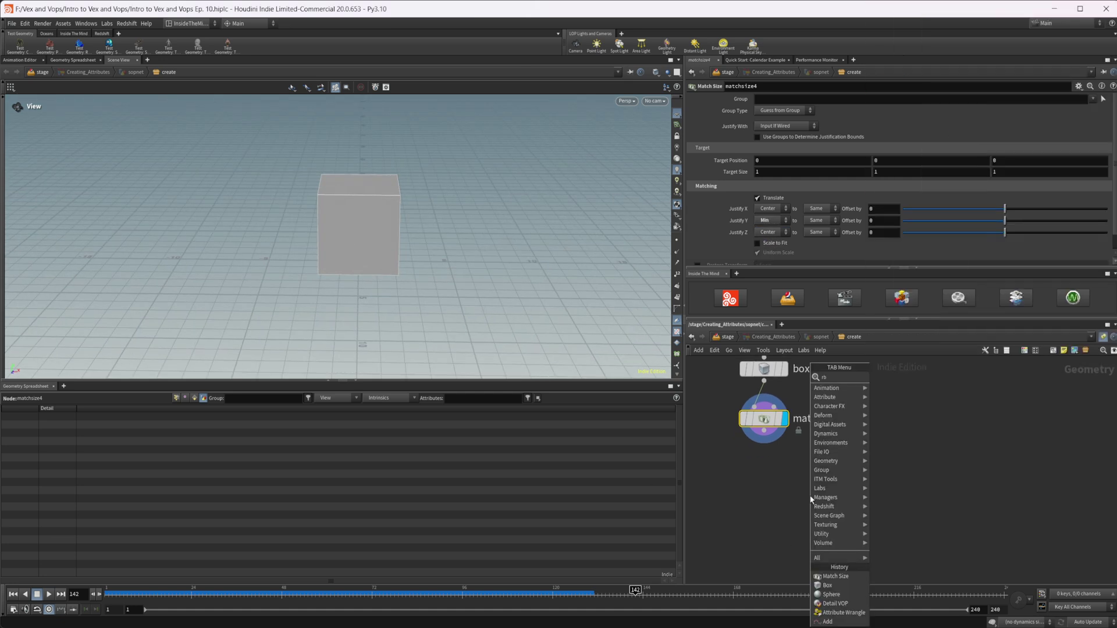
Step: Search 'rbd ma' for the RBD Material Fracture node below matchsize4 and shift the network up
type("rbd ma")
key("Escape")
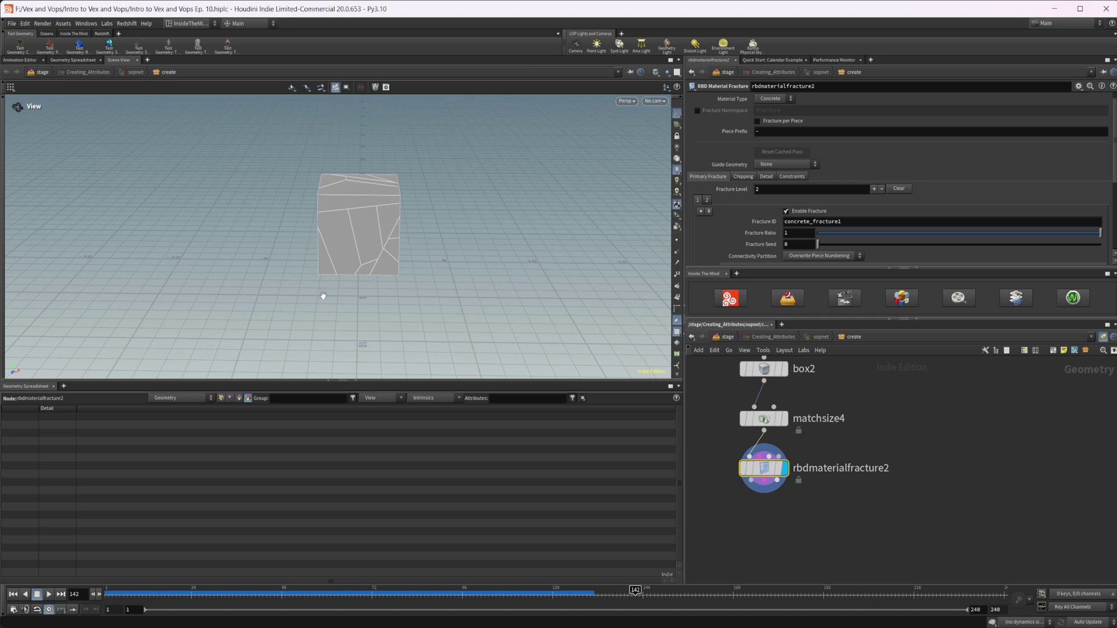
middle_click_drag(784, 523, 792, 479)
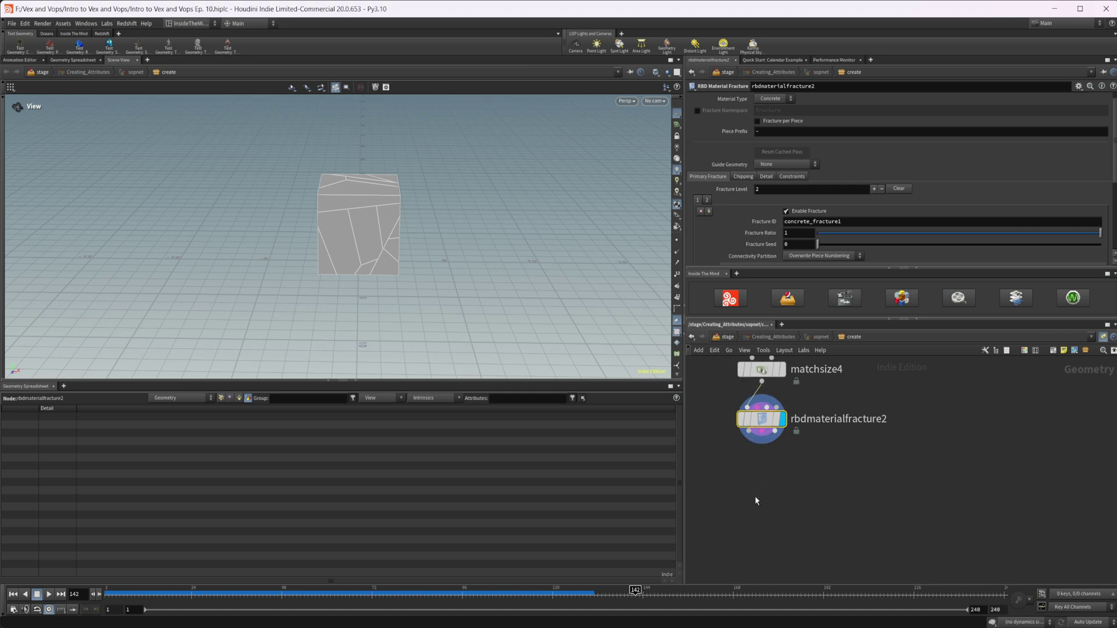
Step: Add rbdbulletsolver2 below rbdmaterialfracture2 and rewind the timeline to frame 1
key("Tab")
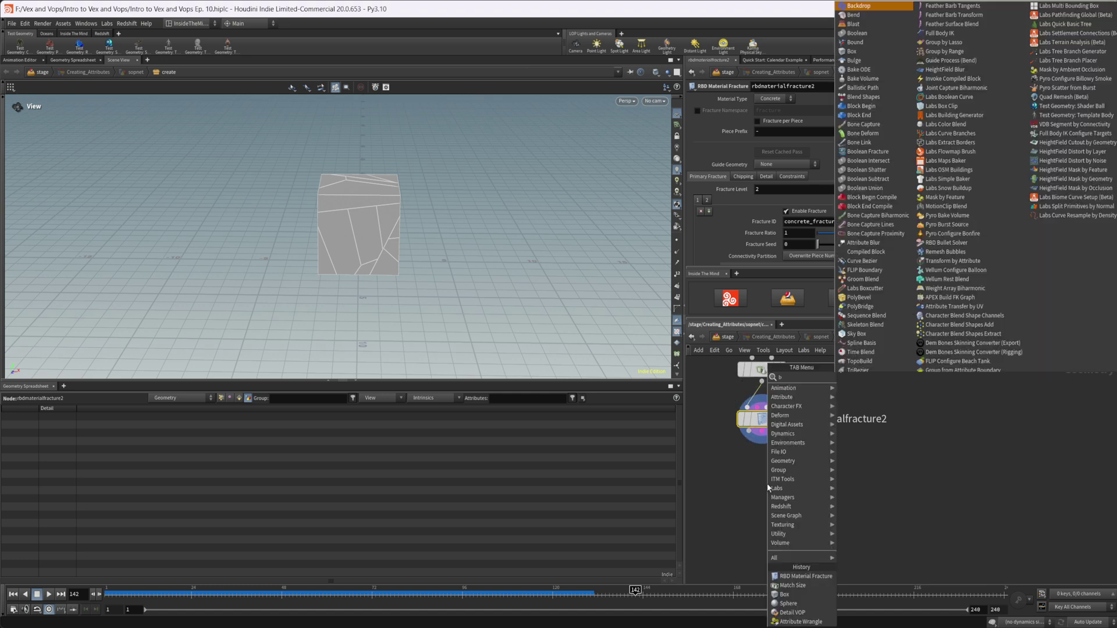
key("Escape")
left_click(767, 484)
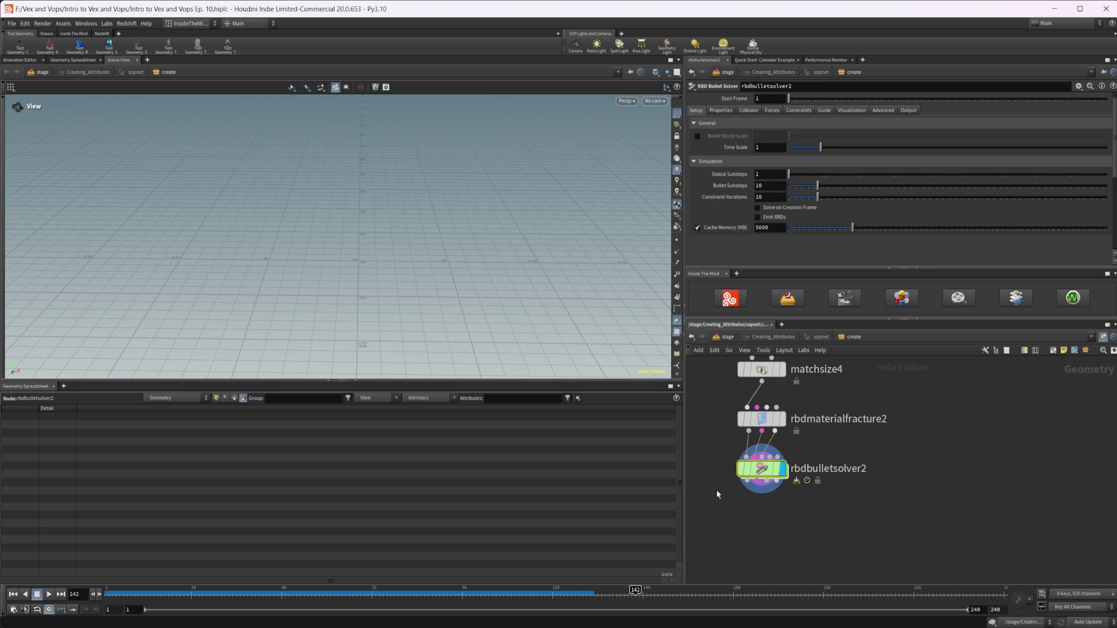
left_click_drag(769, 463, 771, 511)
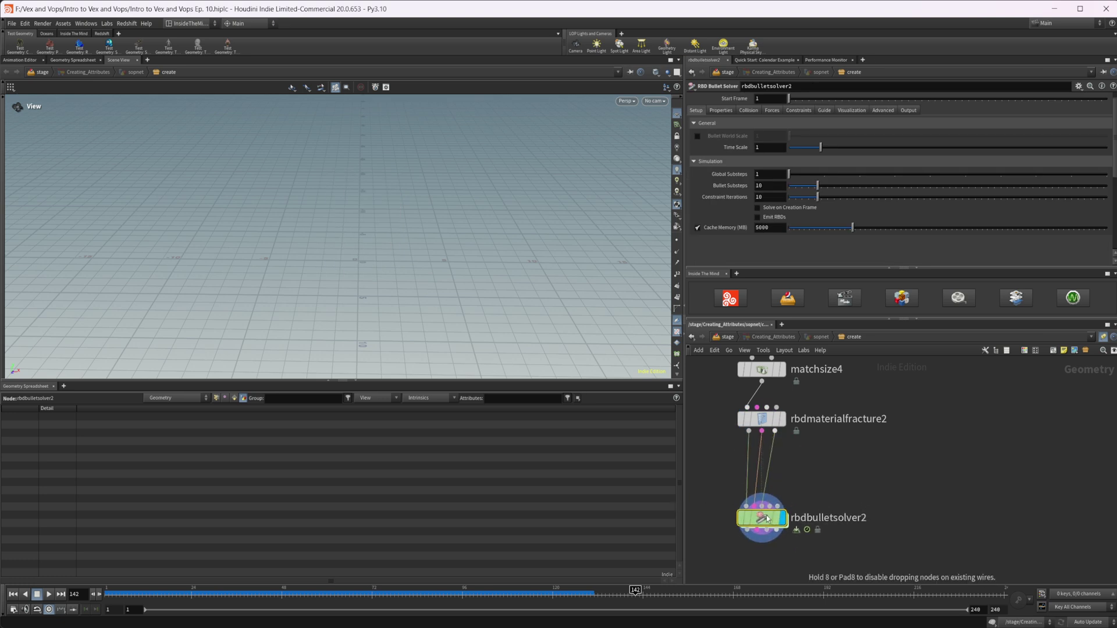
key("Tab")
key("Escape")
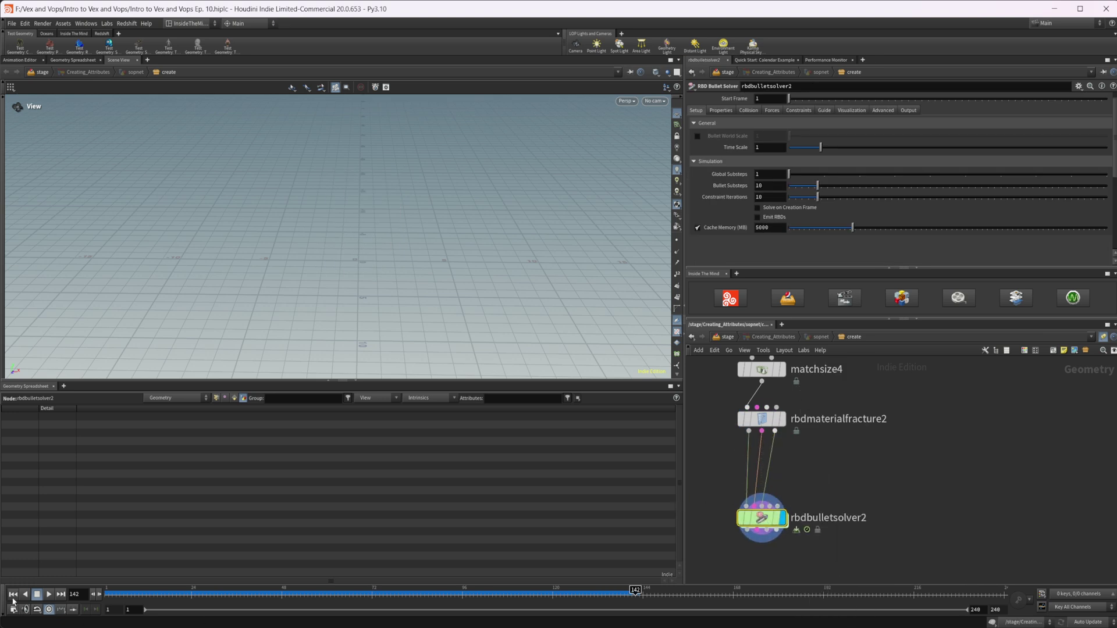
left_click(13, 594)
key("Tab")
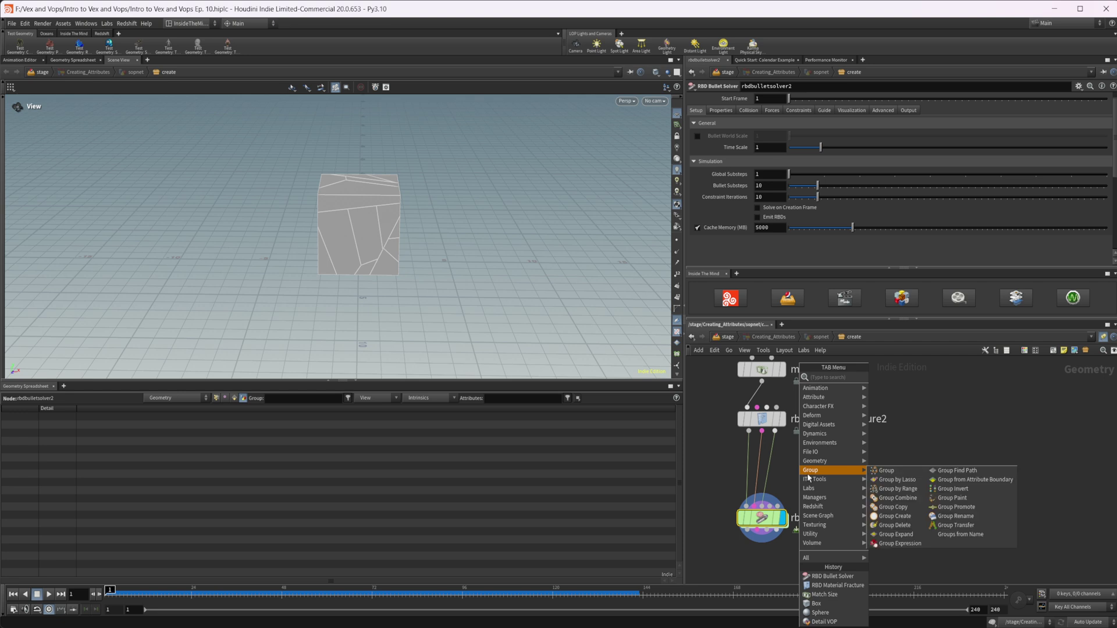
Step: Insert an Attribute Adjust Vector node between fracture and solver, enabling pre-processing
type("att ad")
key("Down")
key("Down")
key("Down")
key("Down")
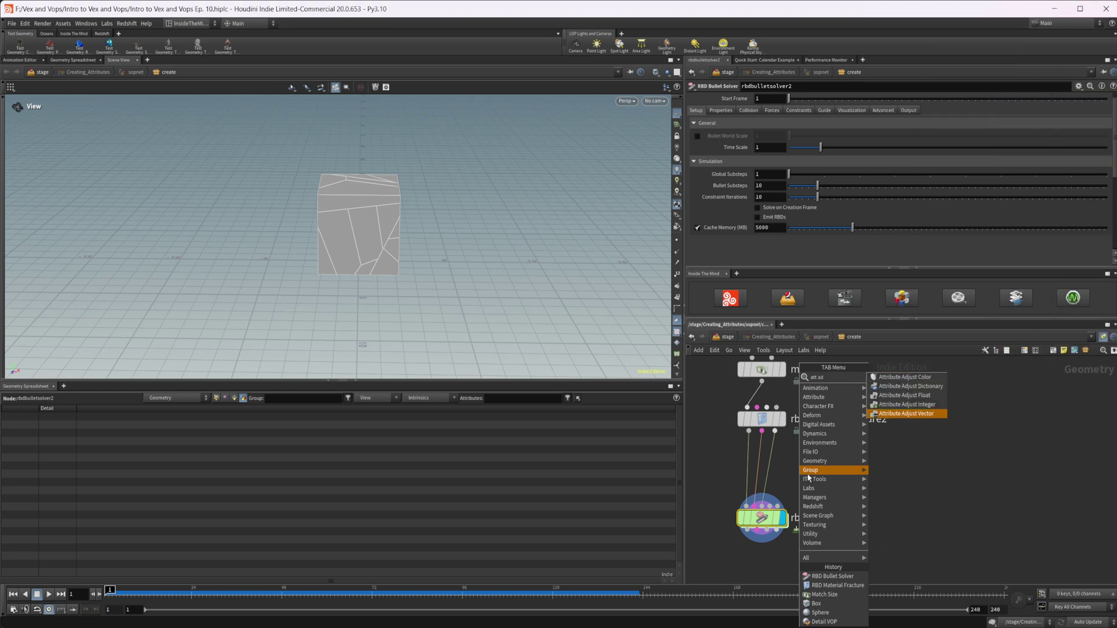
key("Return")
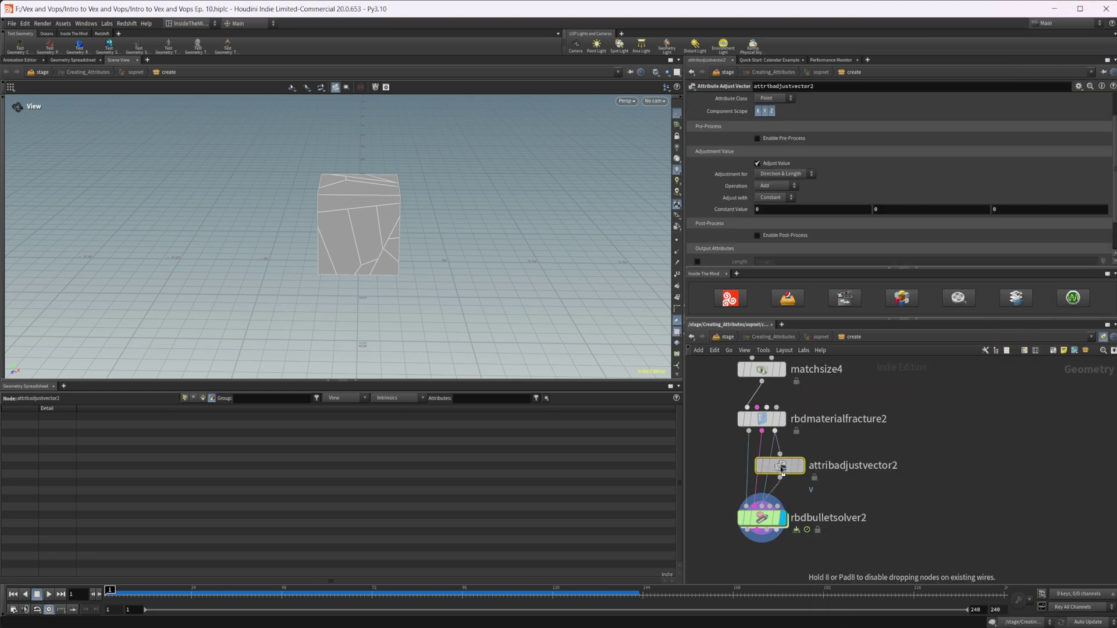
left_click(790, 475)
scroll(873, 210, "up", 2)
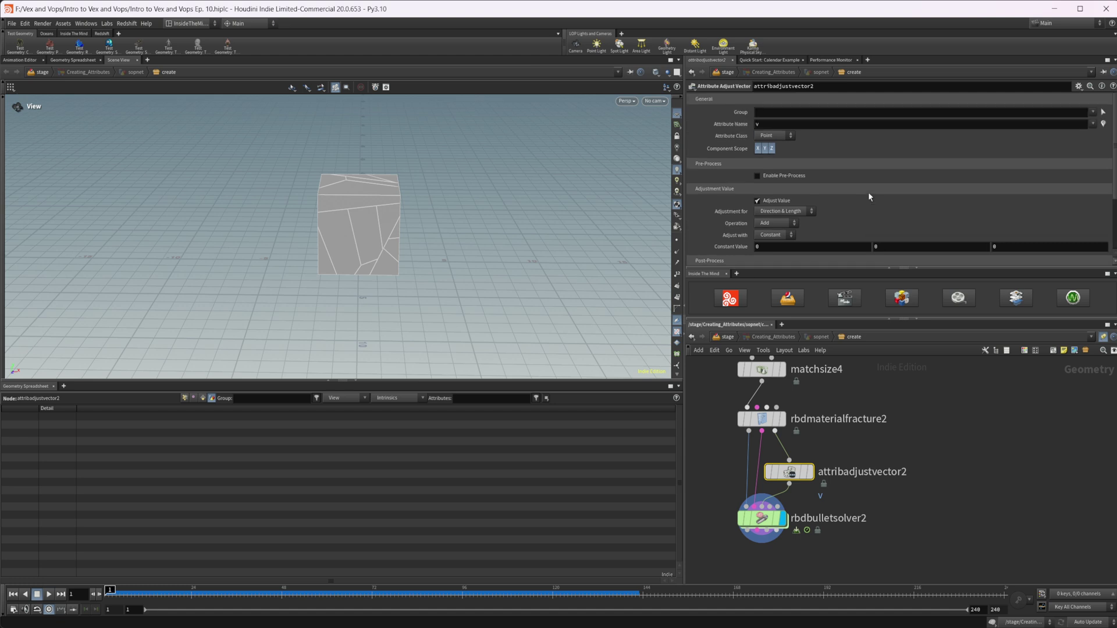
left_click(779, 176)
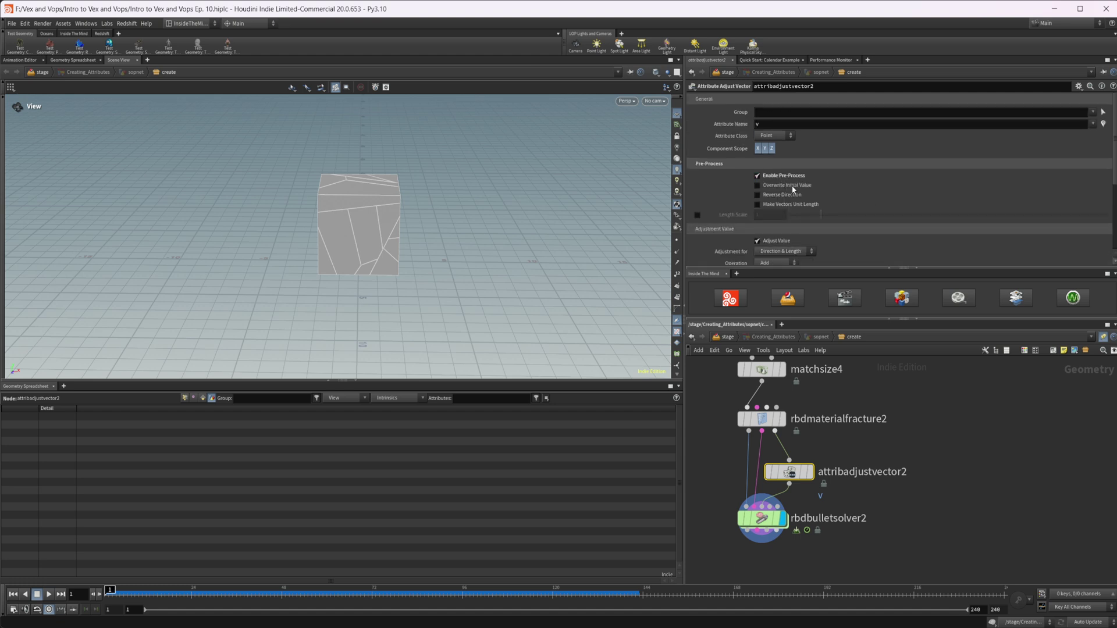
left_click(791, 185)
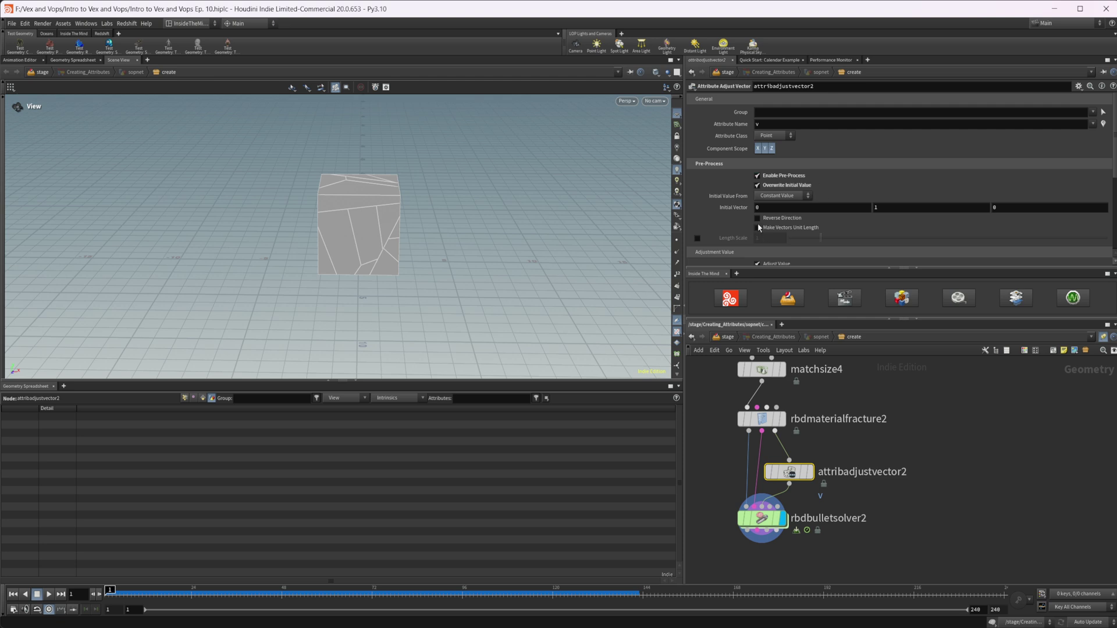
scroll(762, 223, "down", 5)
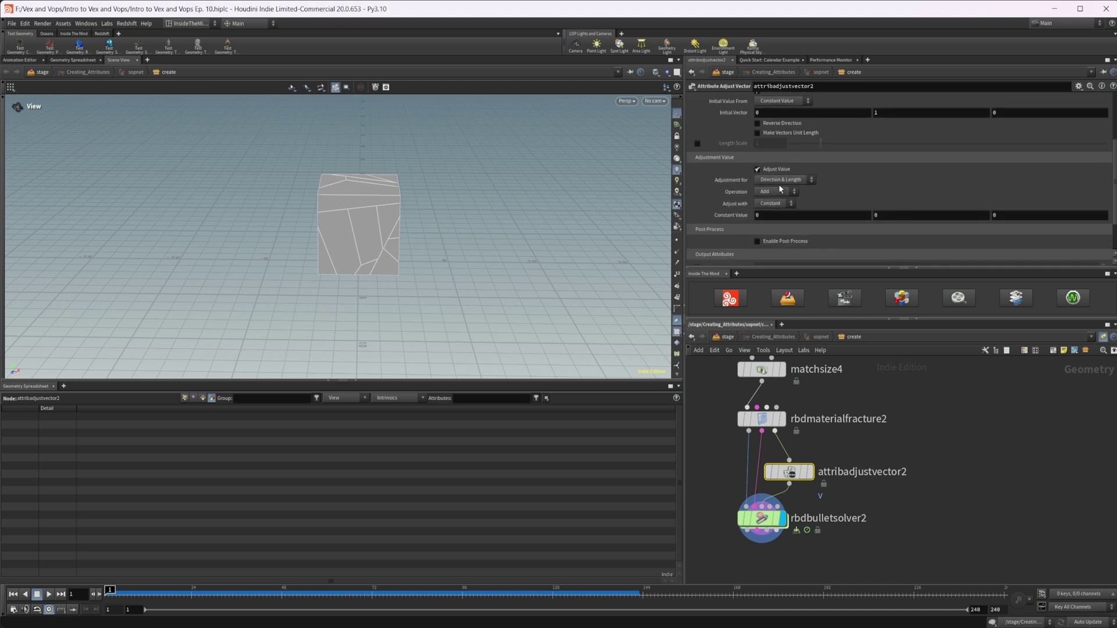
Step: Spread the vector direction with Noise up to a maximum angle of 180 degrees
left_click(780, 181)
left_click(782, 192)
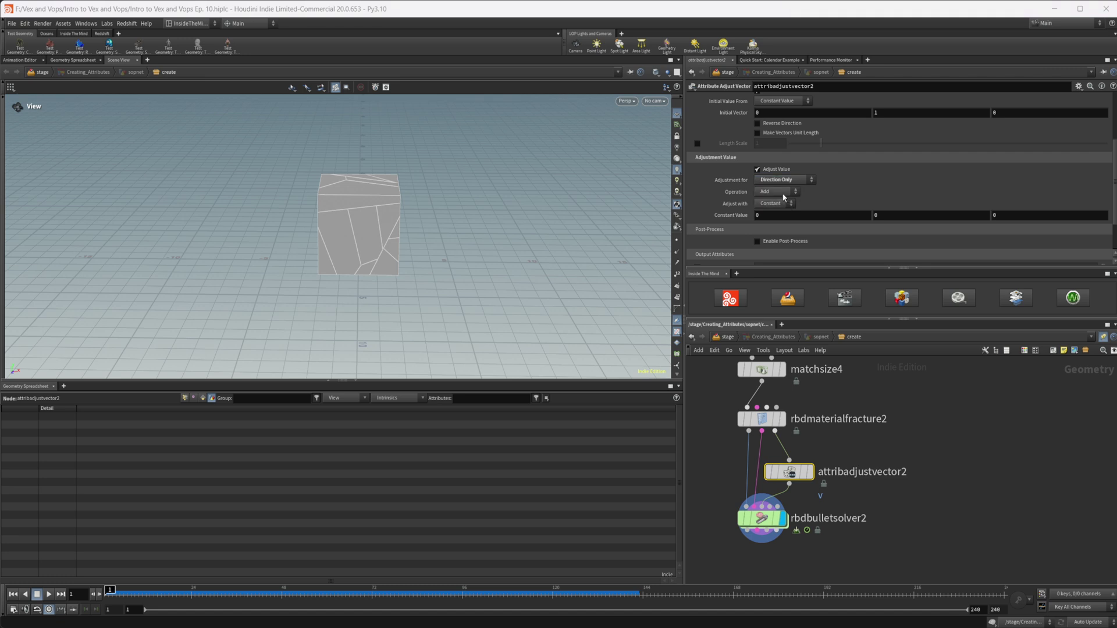
left_click(782, 192)
left_click(774, 230)
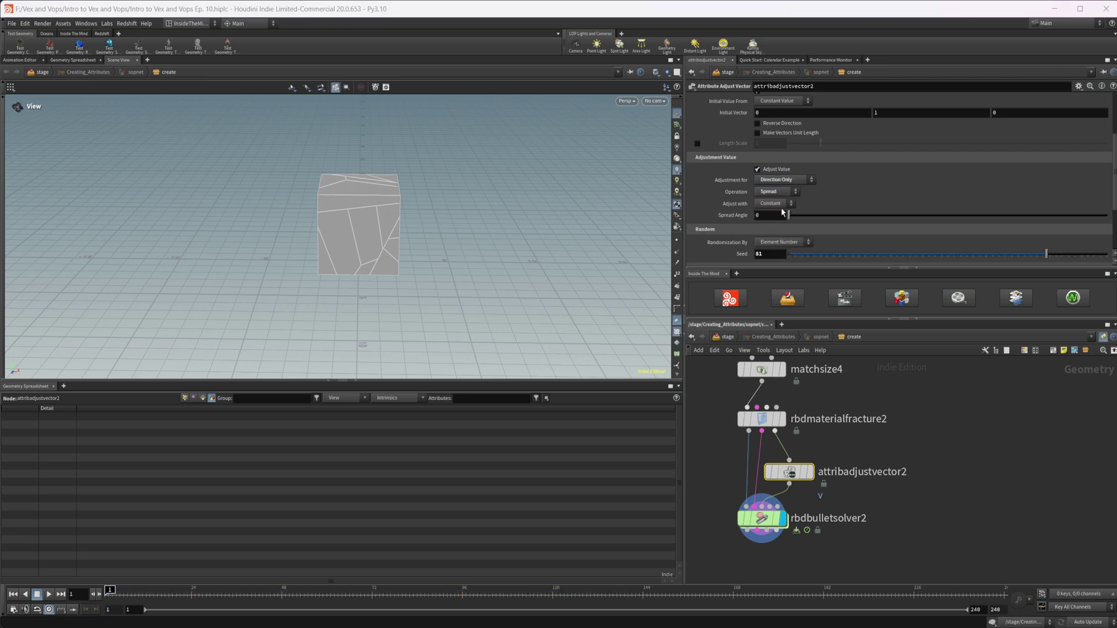
left_click(781, 205)
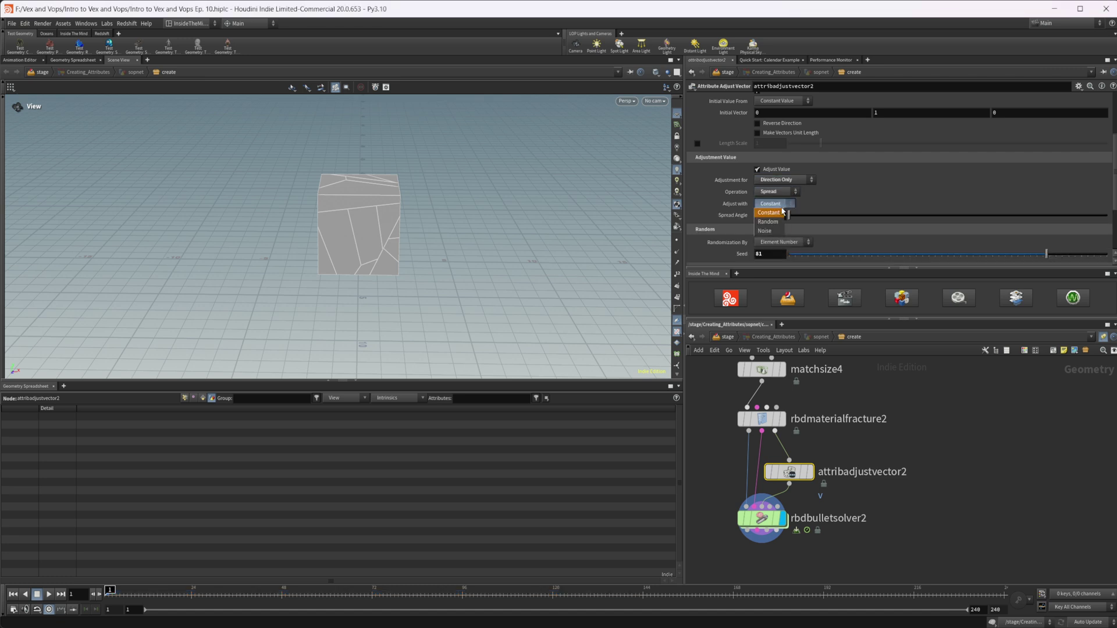
left_click(764, 230)
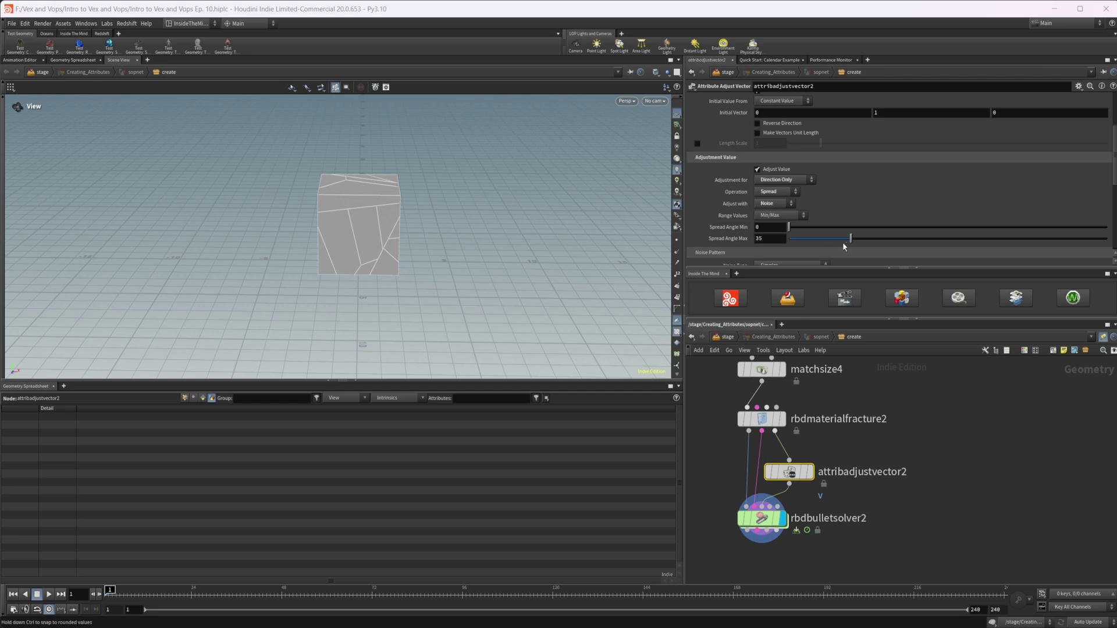
left_click_drag(845, 241, 1107, 243)
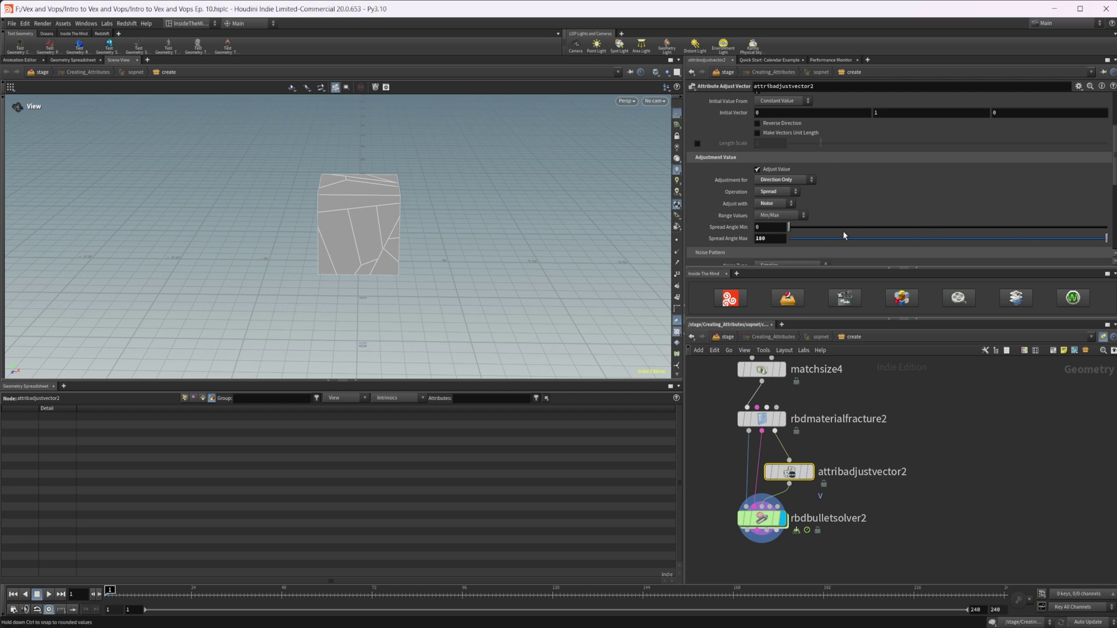
Step: Enable post-processing and clamp the velocities to a minimum length of 40
scroll(731, 220, "down", 10)
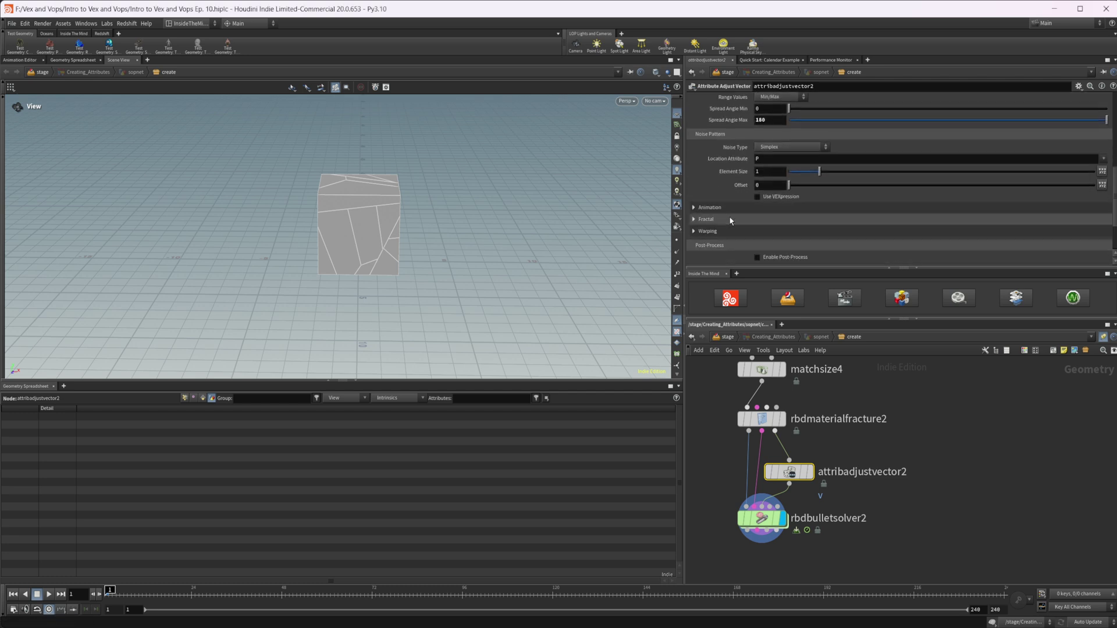
left_click(780, 193)
scroll(777, 198, "down", 2)
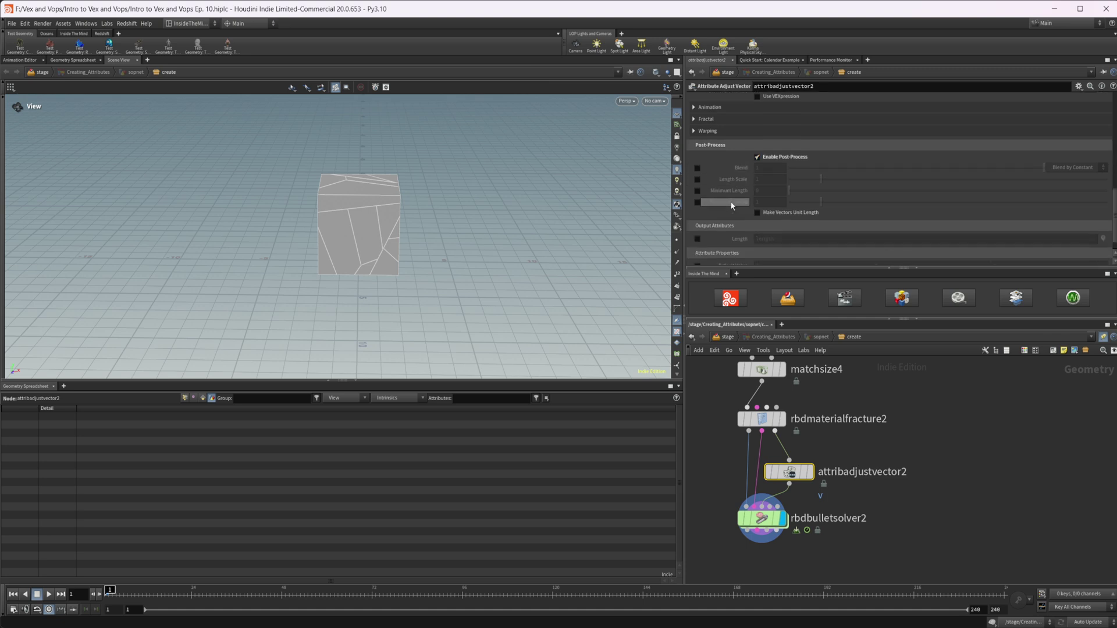
left_click(698, 191)
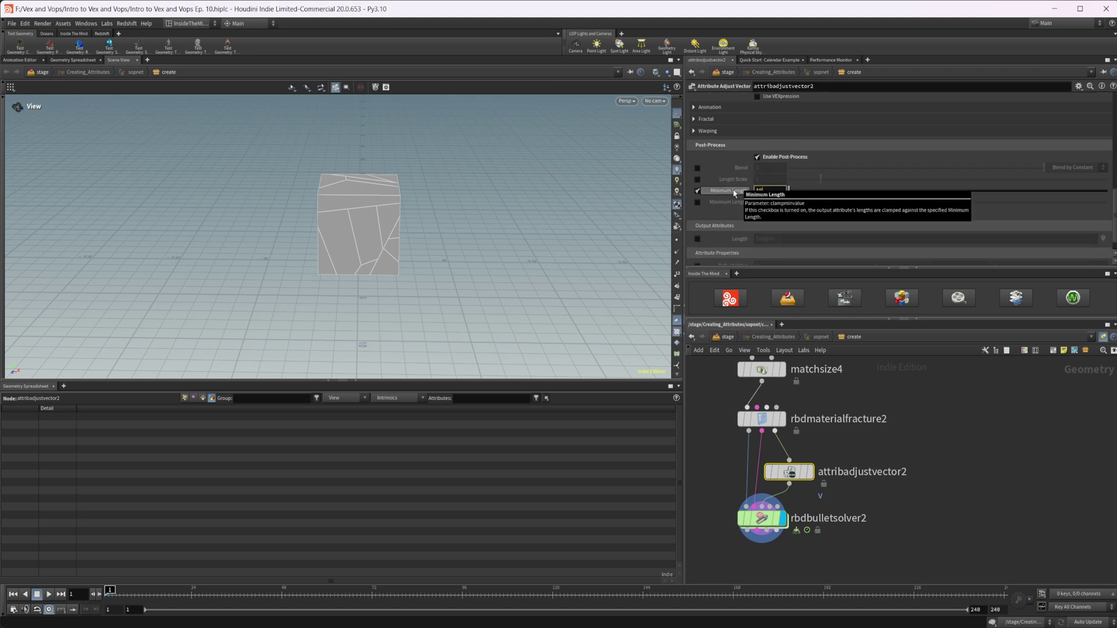
key("Return")
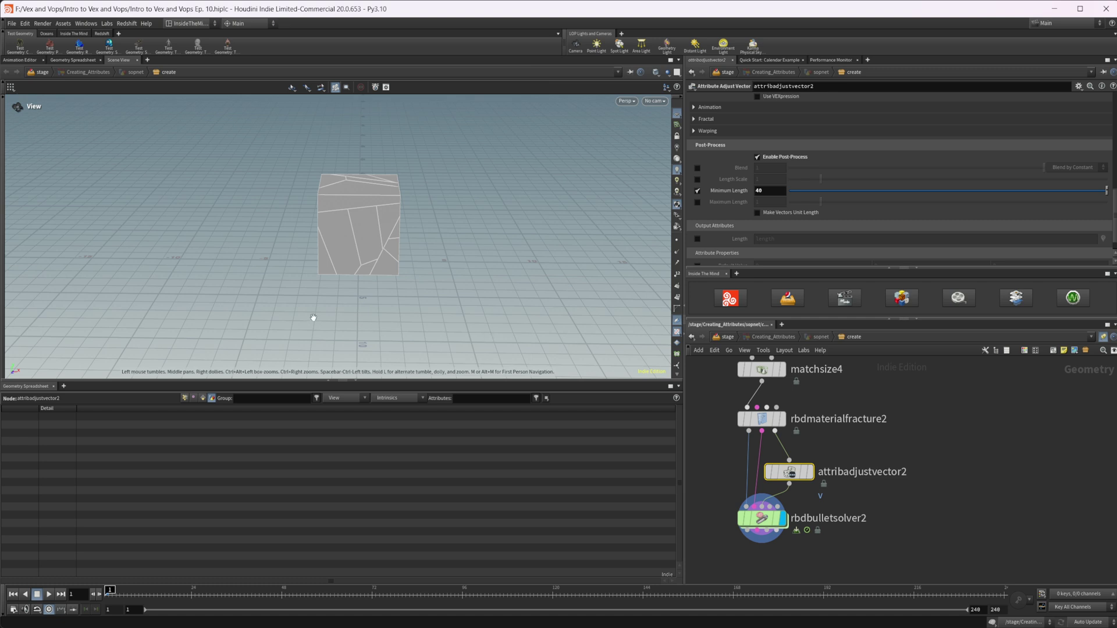
Step: Set the RBD Bullet Solver's Ground Type to Ground Plane and play the simulation
scroll(377, 292, "down", 5)
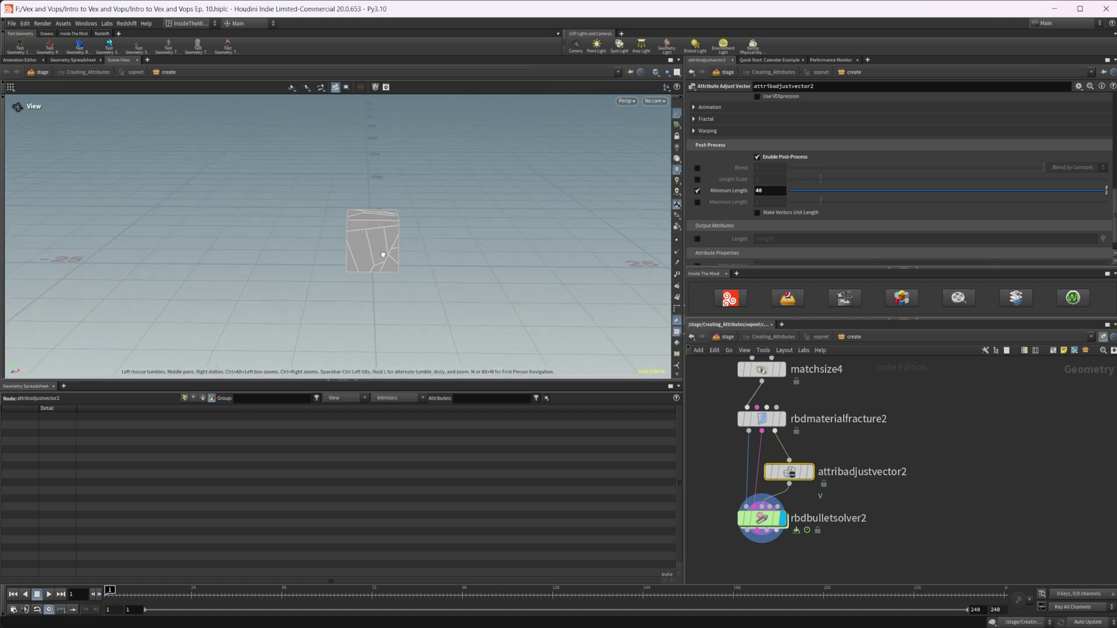
left_click(749, 519)
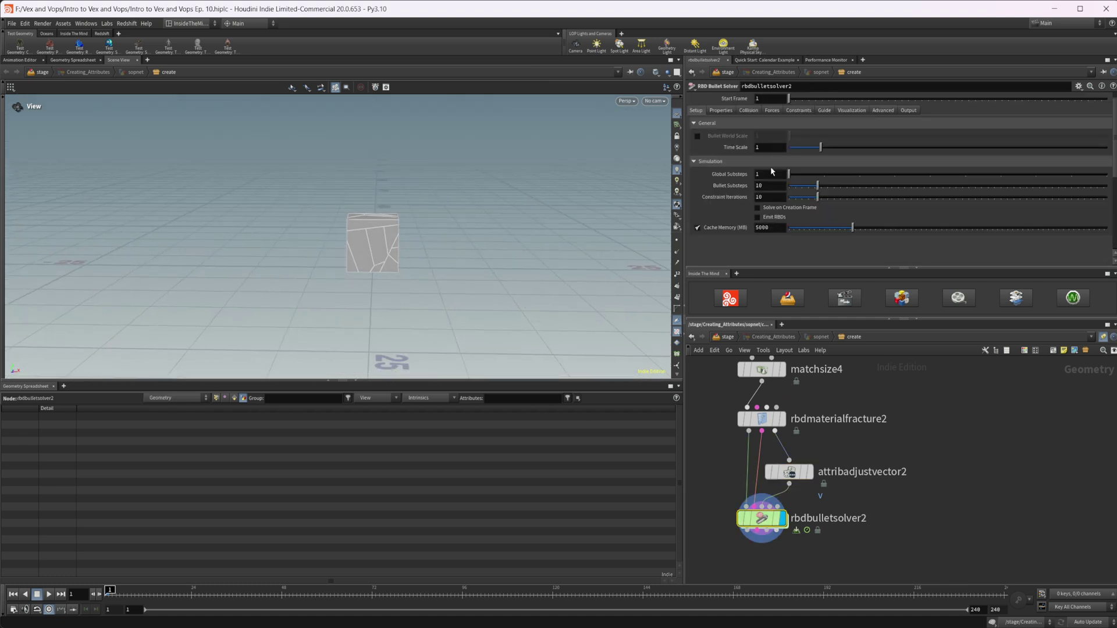
left_click(749, 111)
left_click(778, 247)
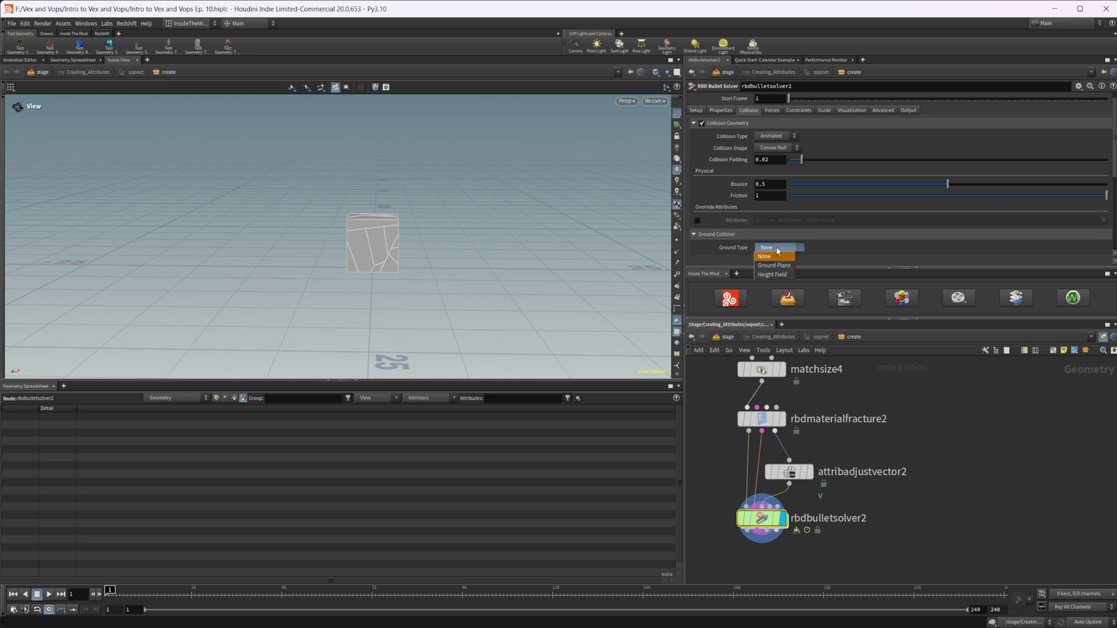
left_click(777, 259)
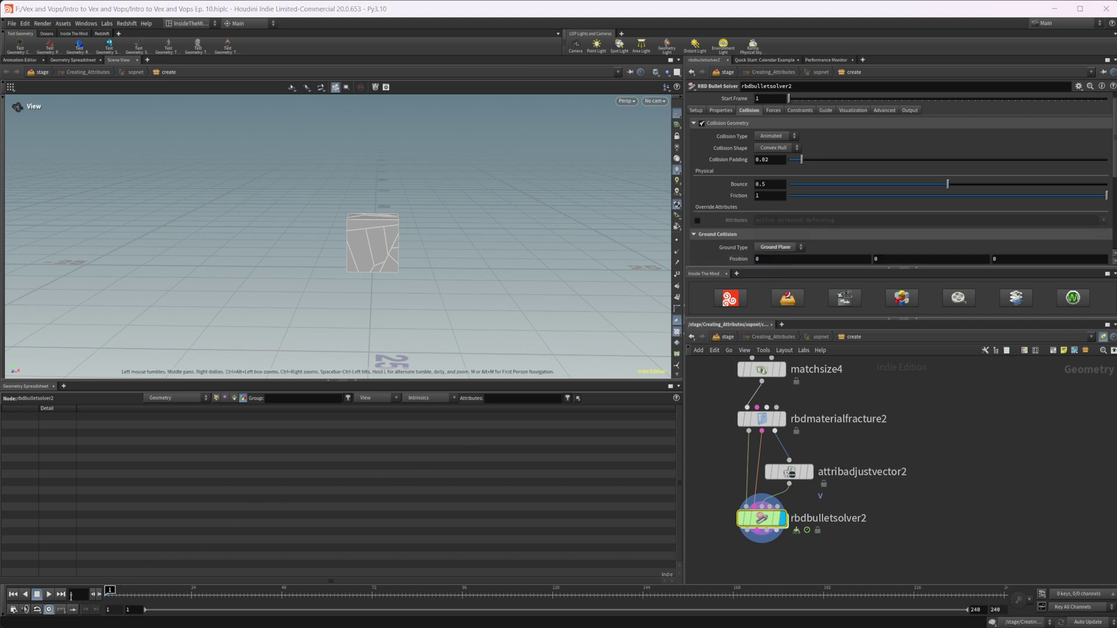
left_click(48, 594)
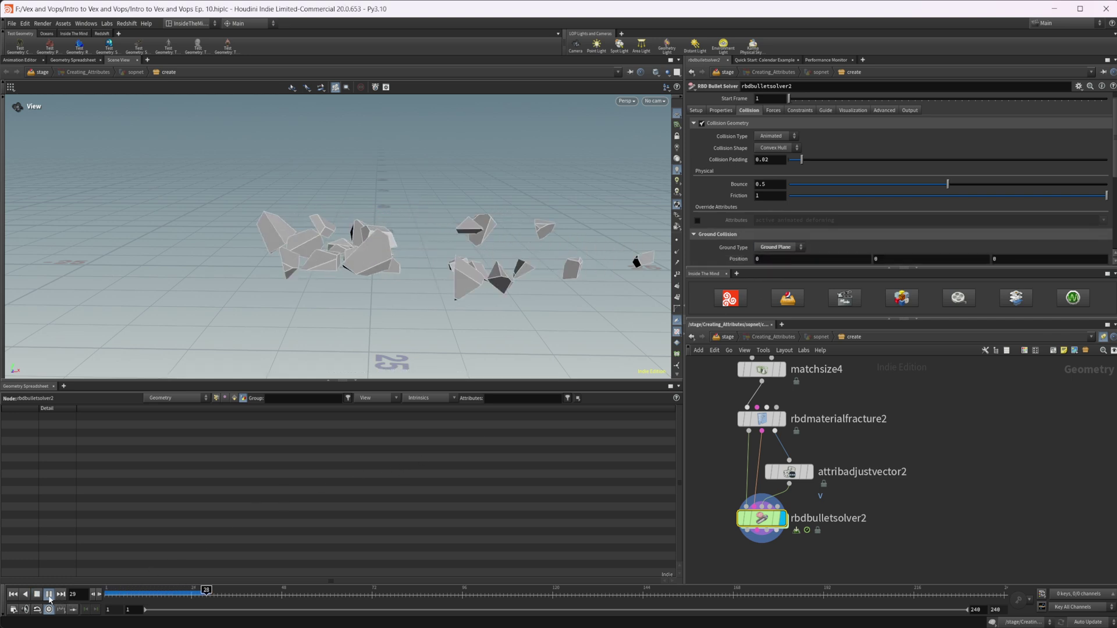
Step: Run the simulation further and scrub to about frame 130 to view the scattered fragments
left_click(49, 595)
scroll(387, 274, "down", 3)
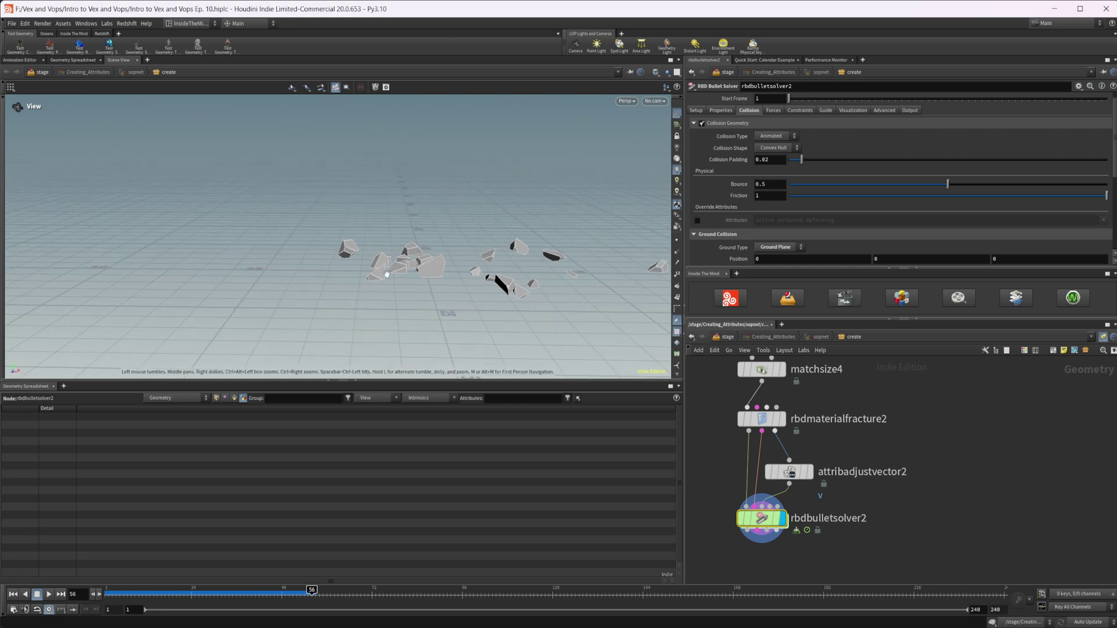
scroll(384, 275, "down", 4)
scroll(333, 259, "down", 2)
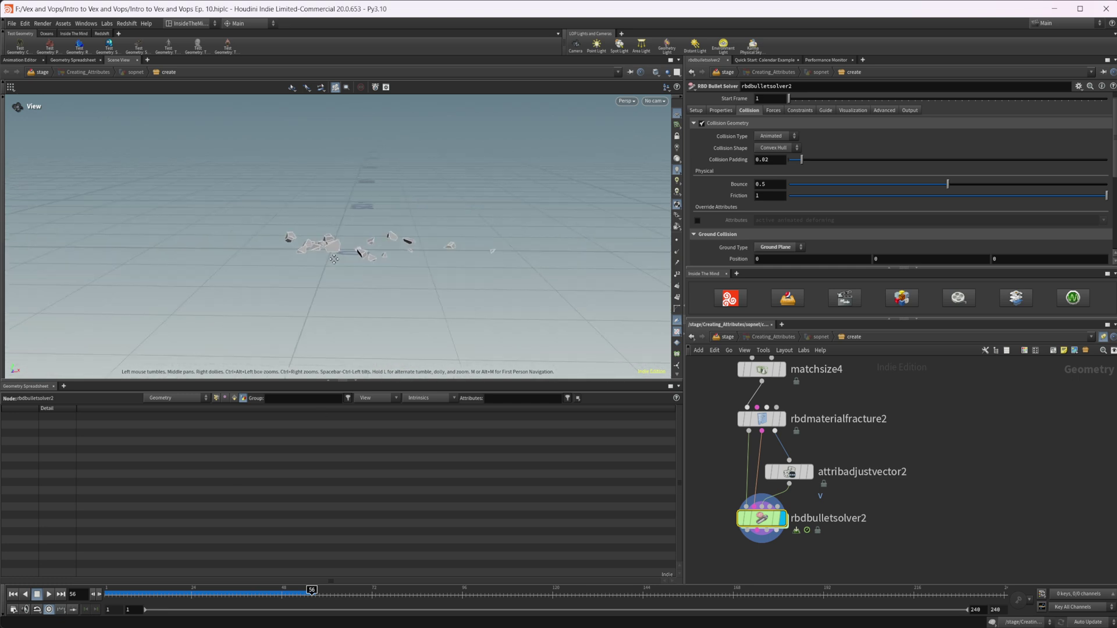
left_click(49, 594)
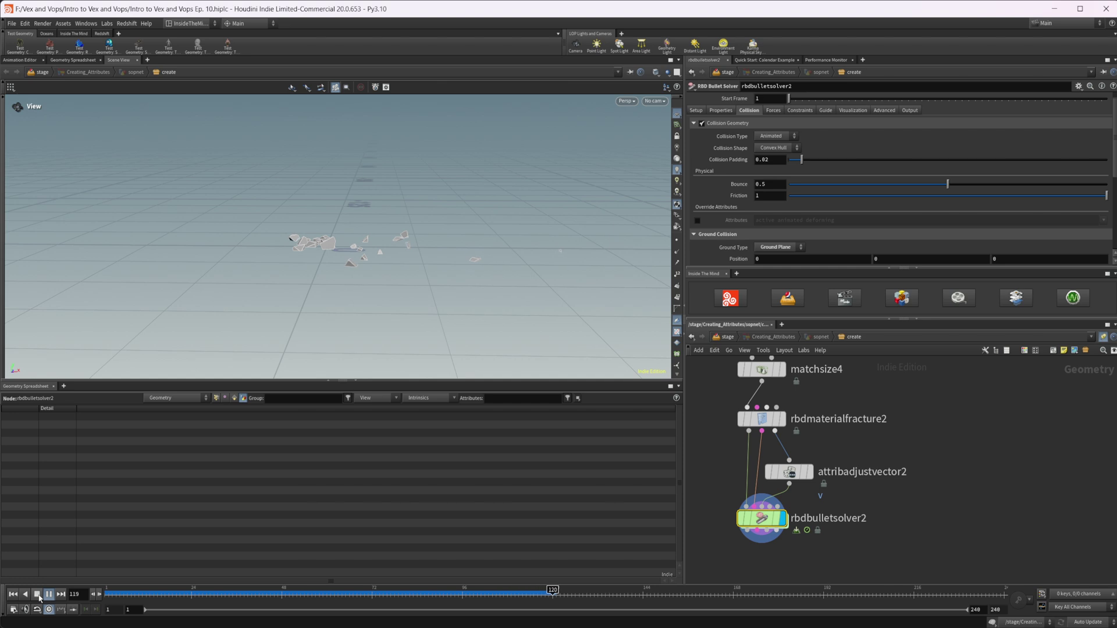
key("Up")
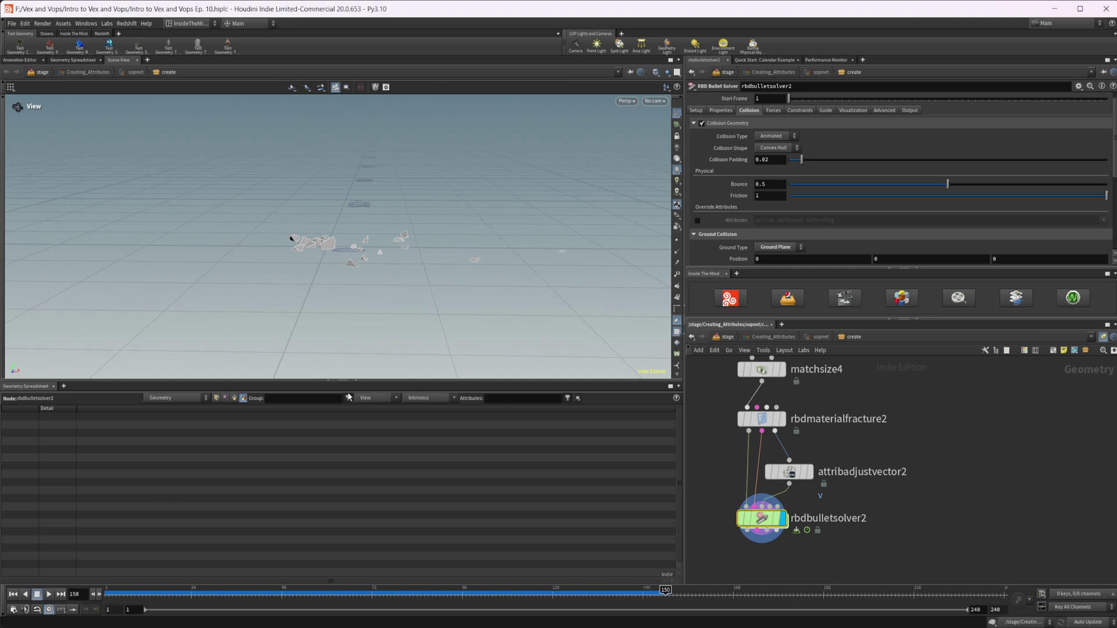
left_click_drag(280, 326, 436, 263)
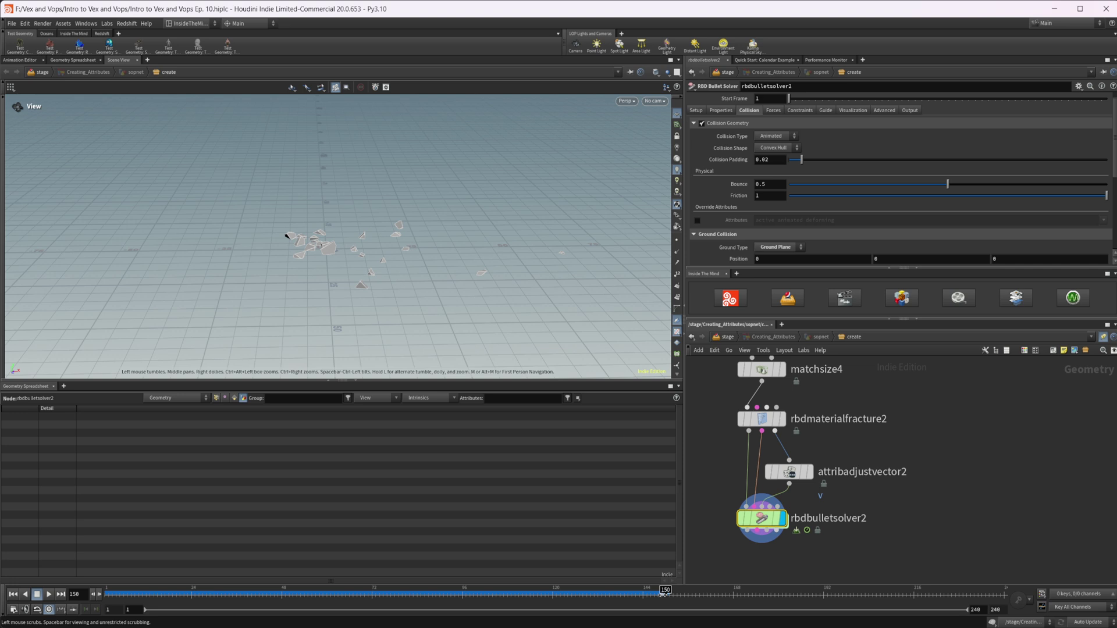
left_click_drag(639, 591, 592, 591)
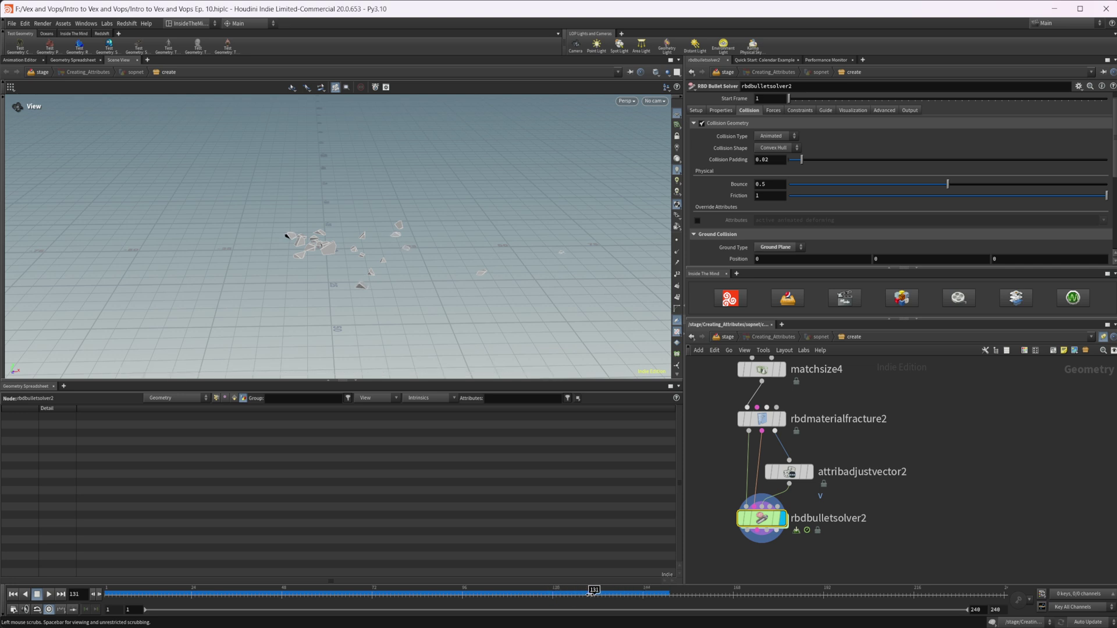
left_click_drag(456, 324, 349, 273)
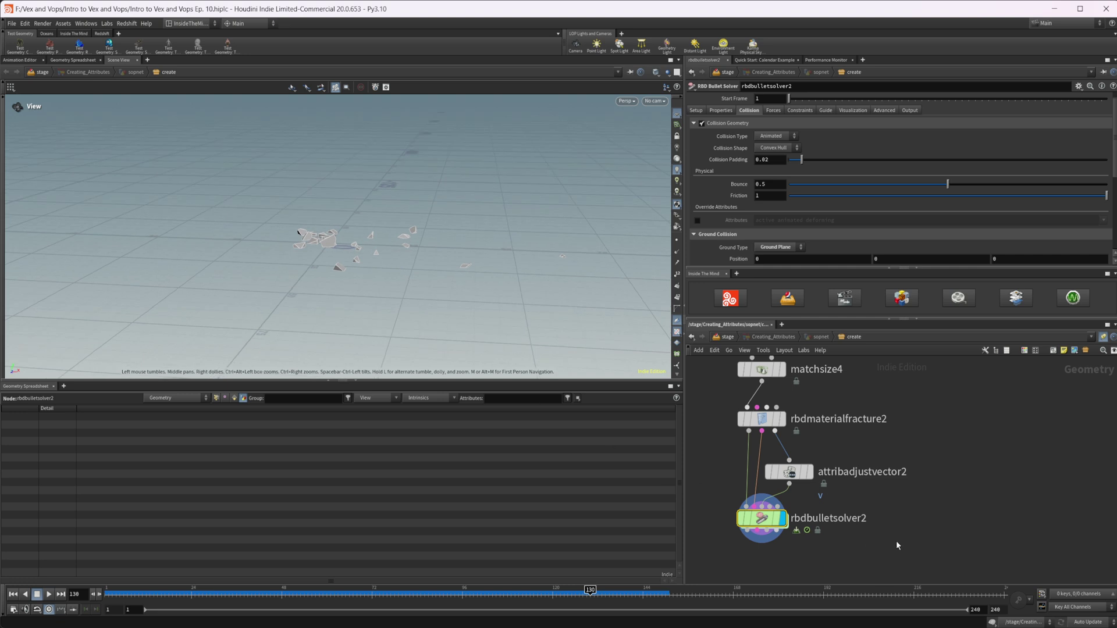
middle_click_drag(856, 547, 841, 493)
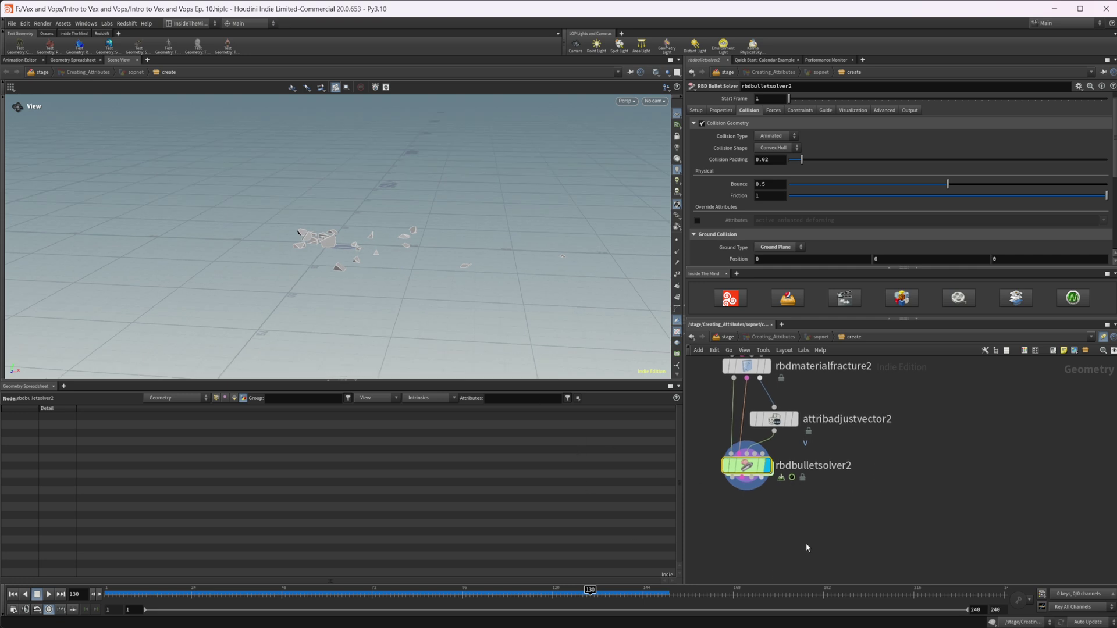
Step: Add an attribwrangle17 node wired to rbdbulletsolver2's output
middle_click_drag(806, 548, 800, 508)
key("Tab")
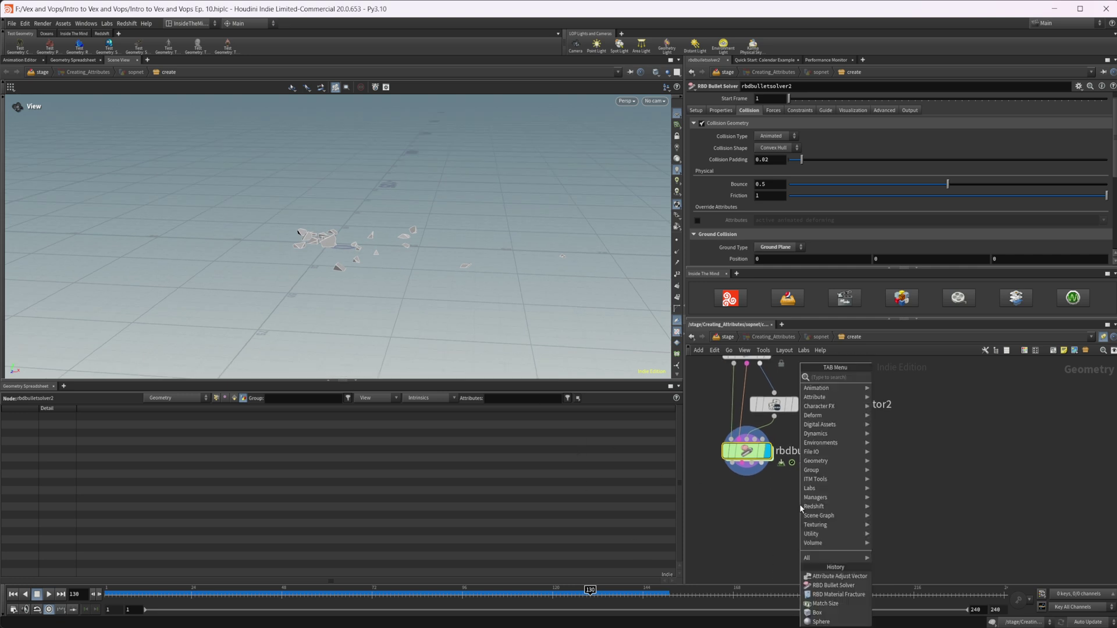
type("attribwrangle")
key("Return")
left_click(799, 504)
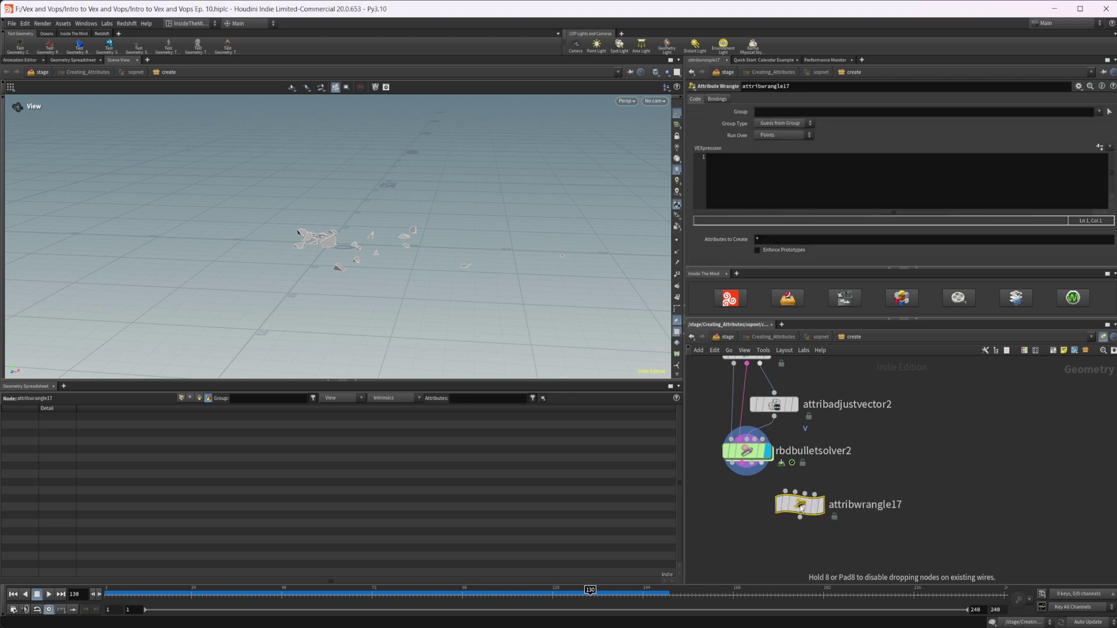
left_click(800, 504)
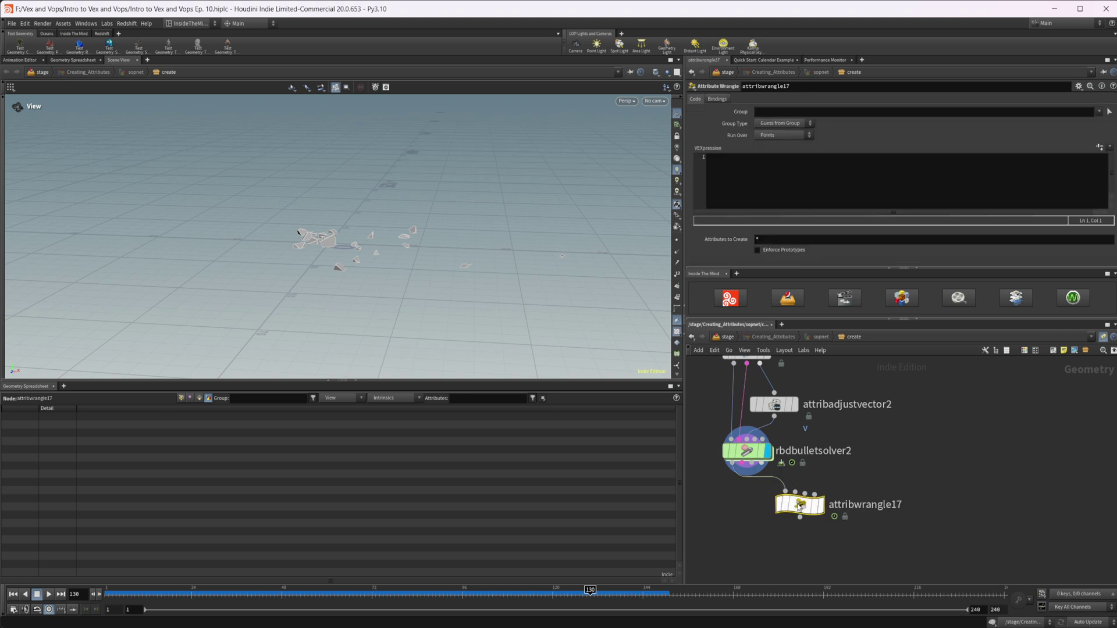
left_click_drag(800, 503, 814, 535)
Step: Set Run Over to Detail (only once) and begin the VEX line 'i@framenum = lerp('
left_click(795, 135)
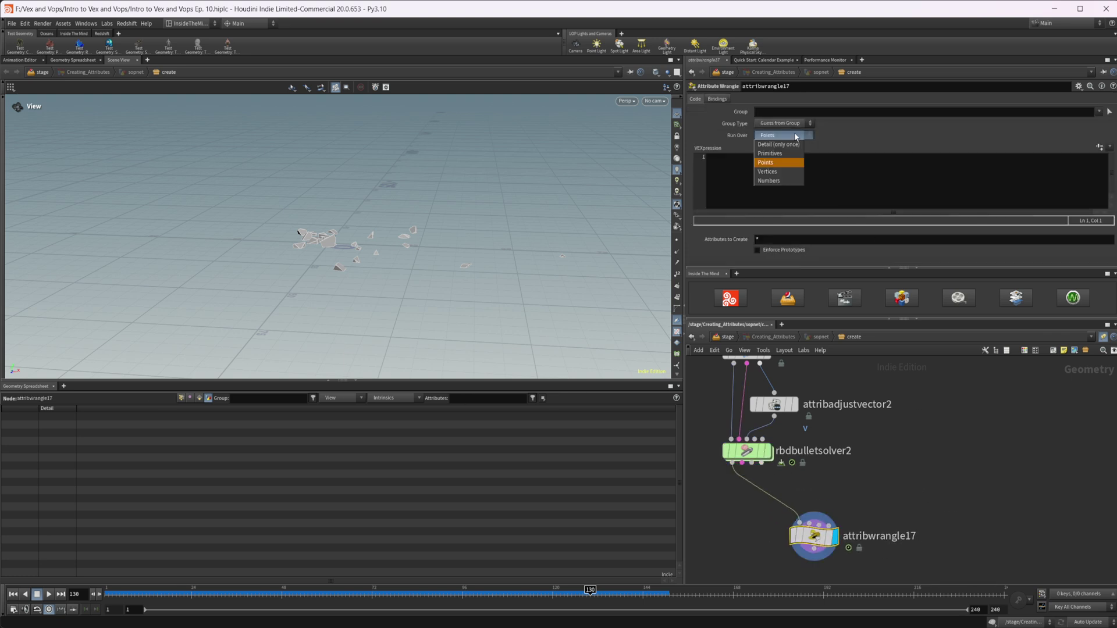
left_click(781, 144)
left_click(771, 172)
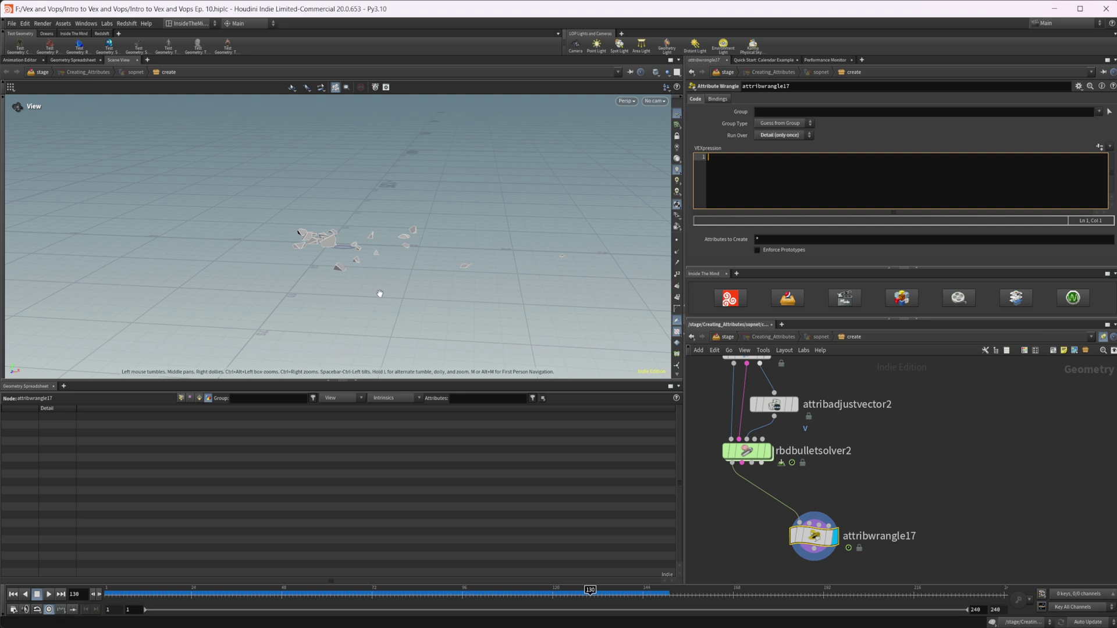
type("i")
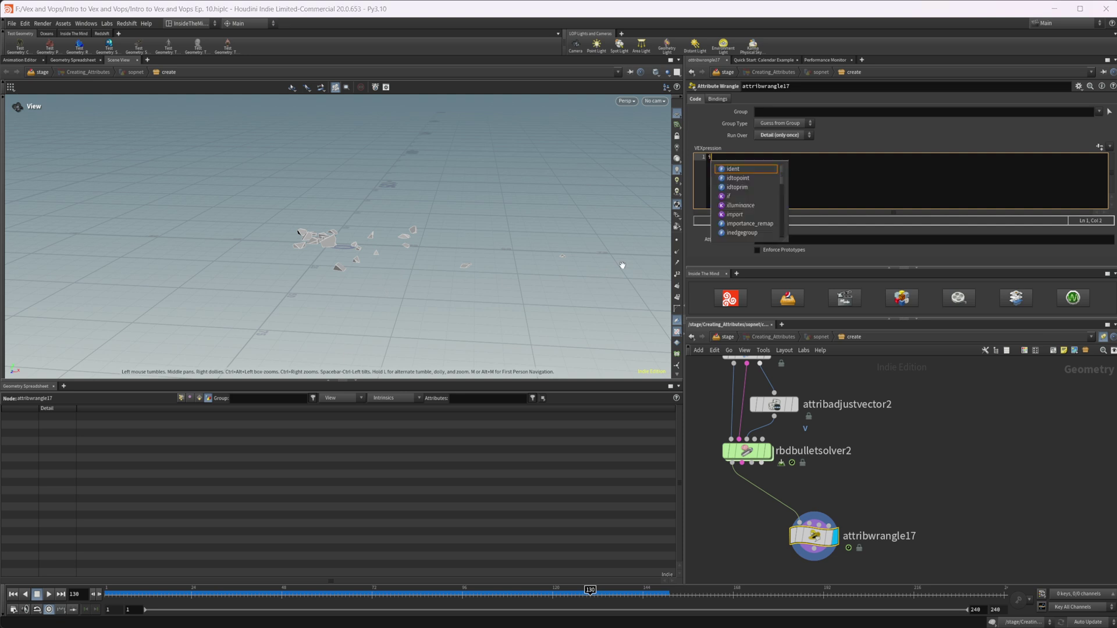
type("@framenum")
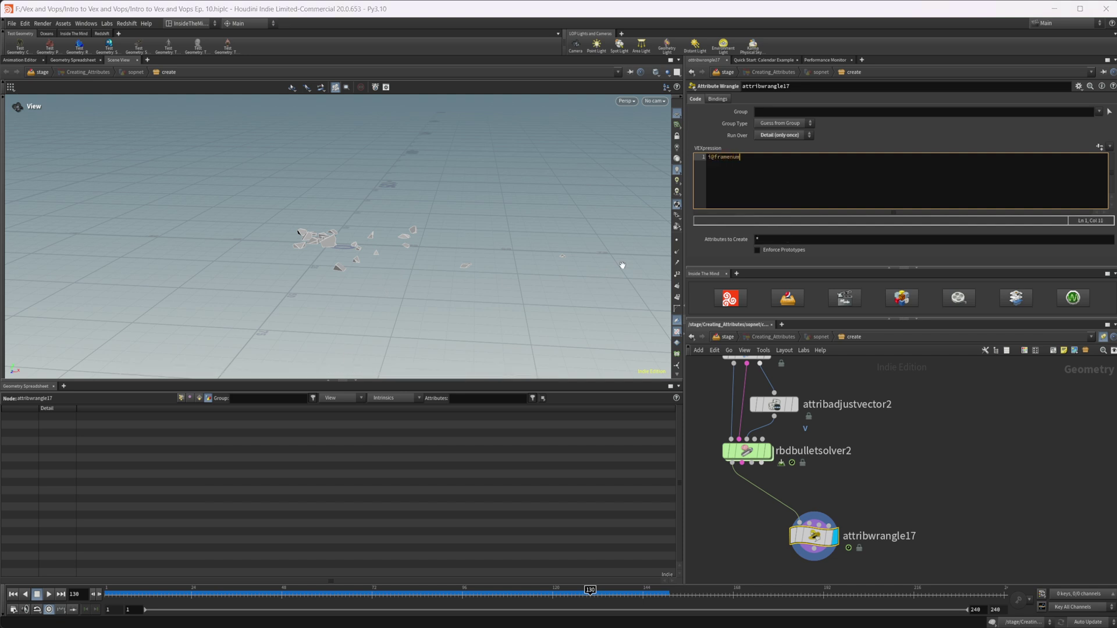
type(" = lerp(")
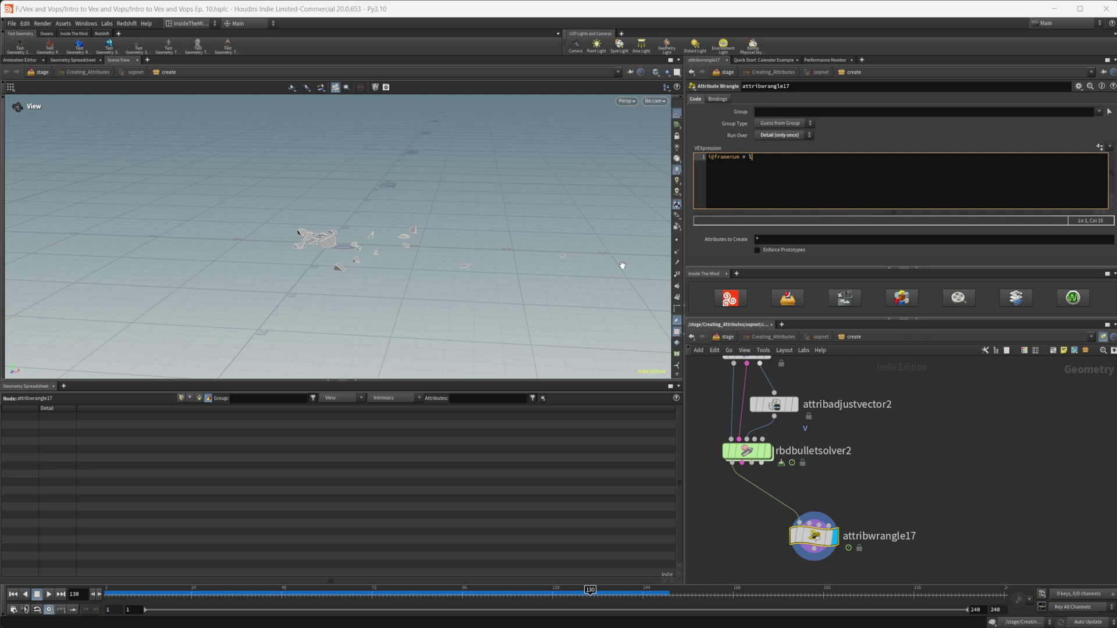